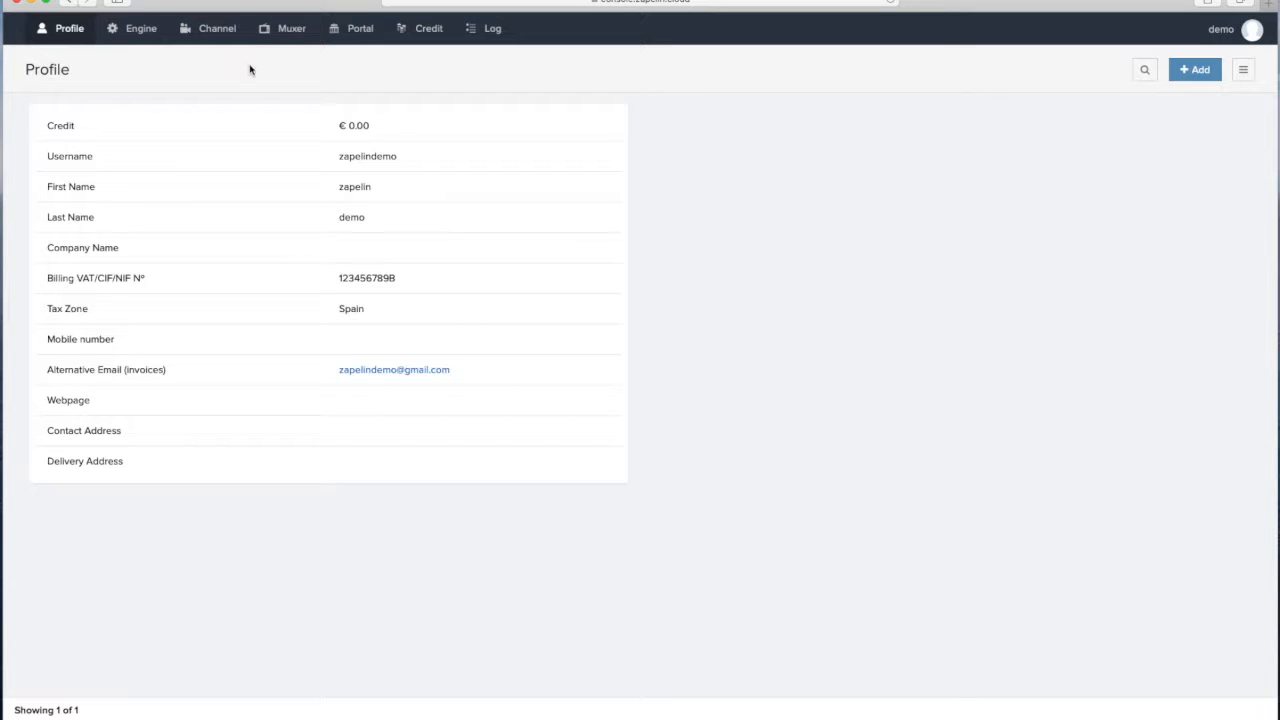
Step: Open the channel settings list and start adding a new channel
left_click(212, 32)
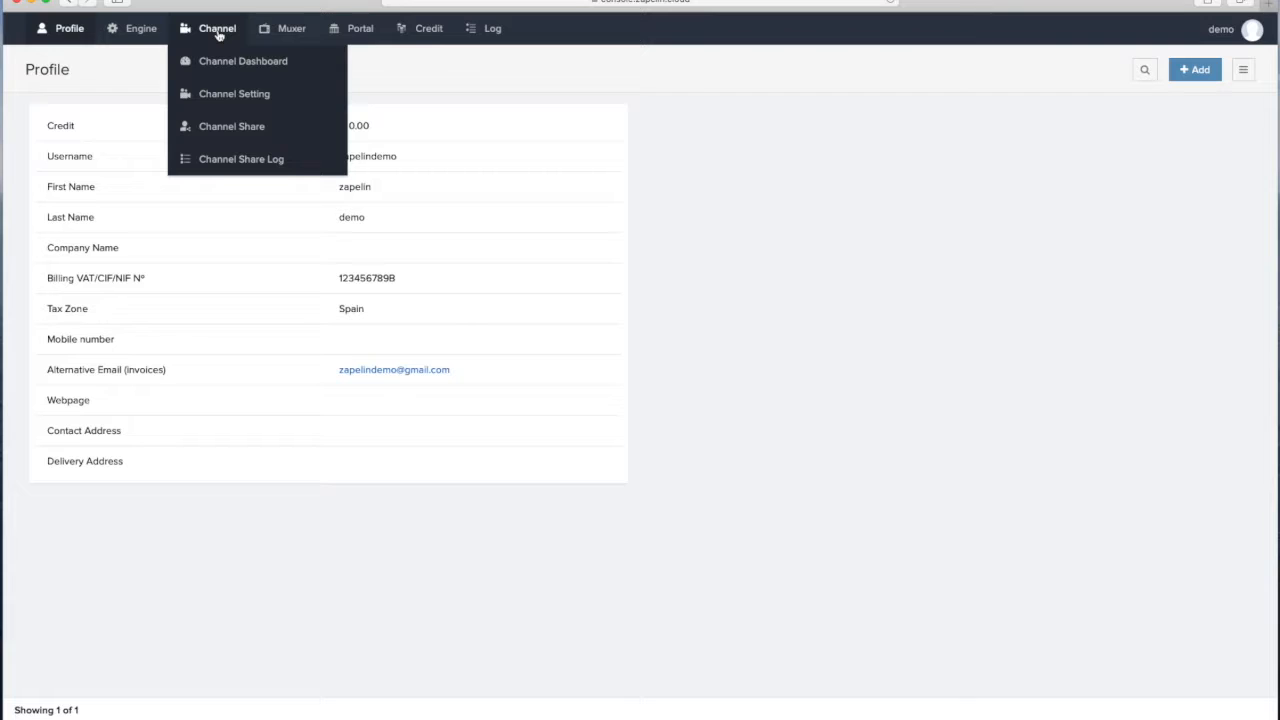
mouse_move(285, 31)
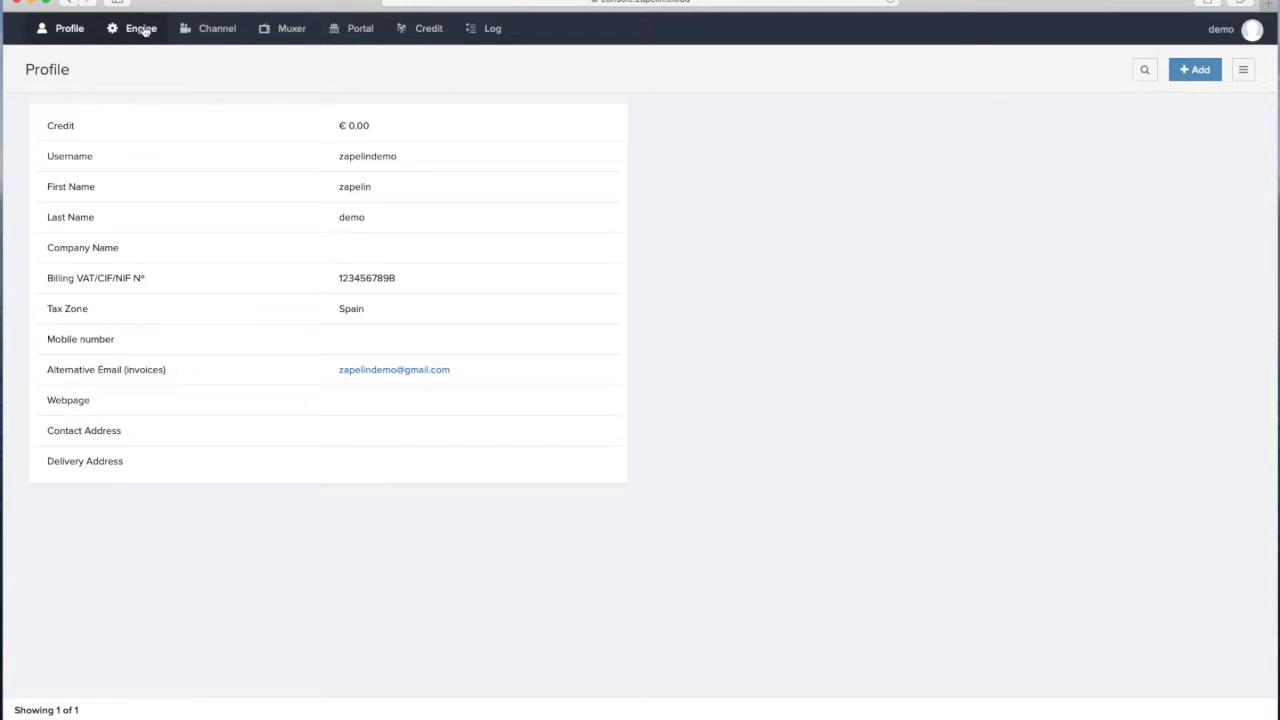
left_click(213, 34)
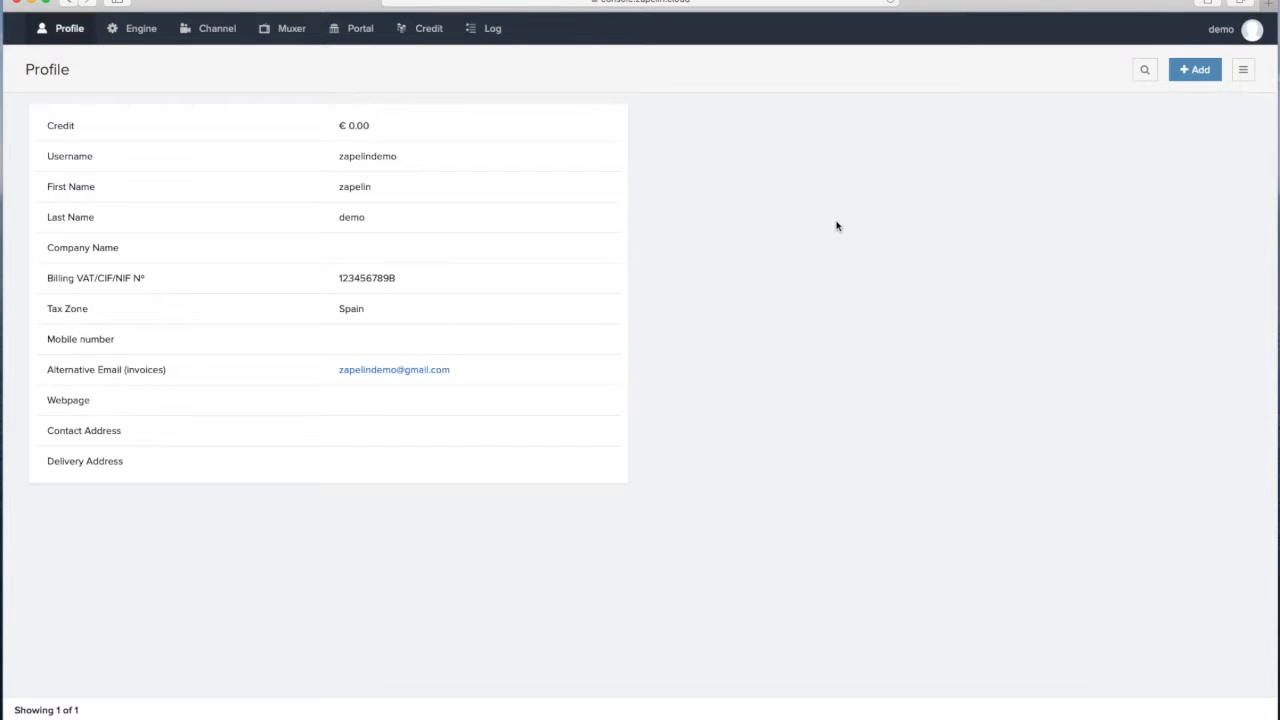
mouse_move(220, 25)
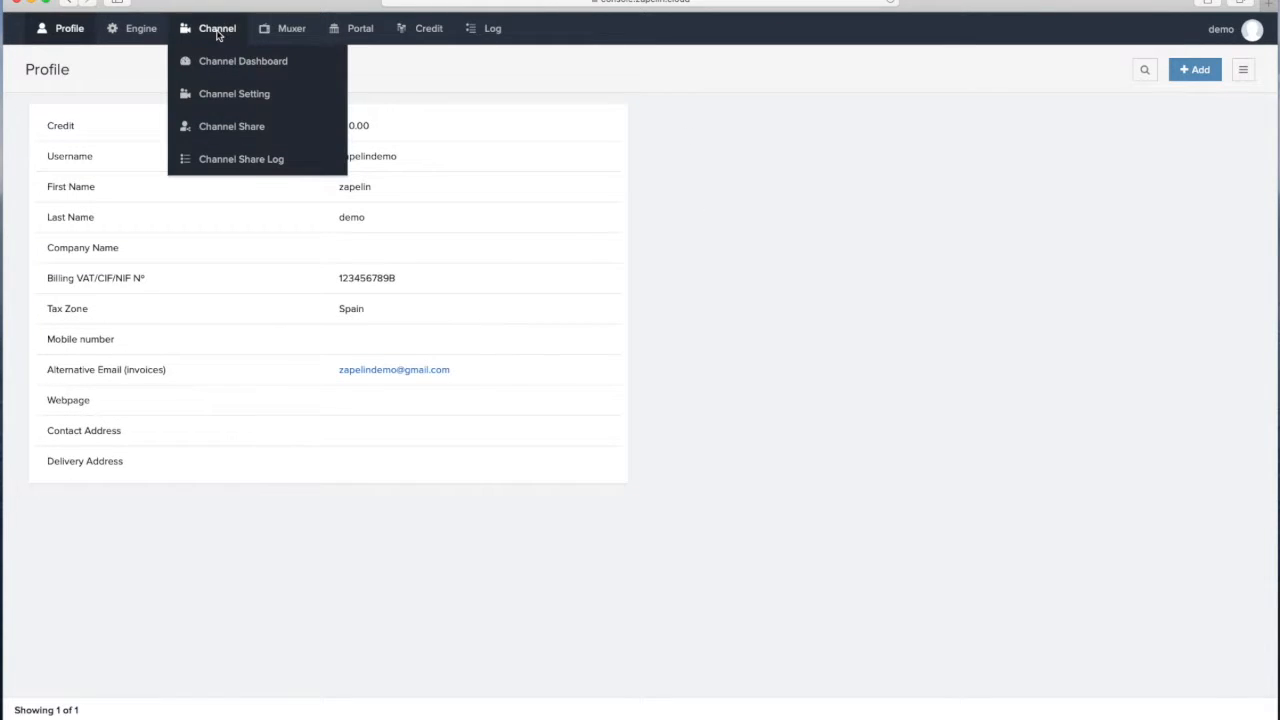
left_click(217, 99)
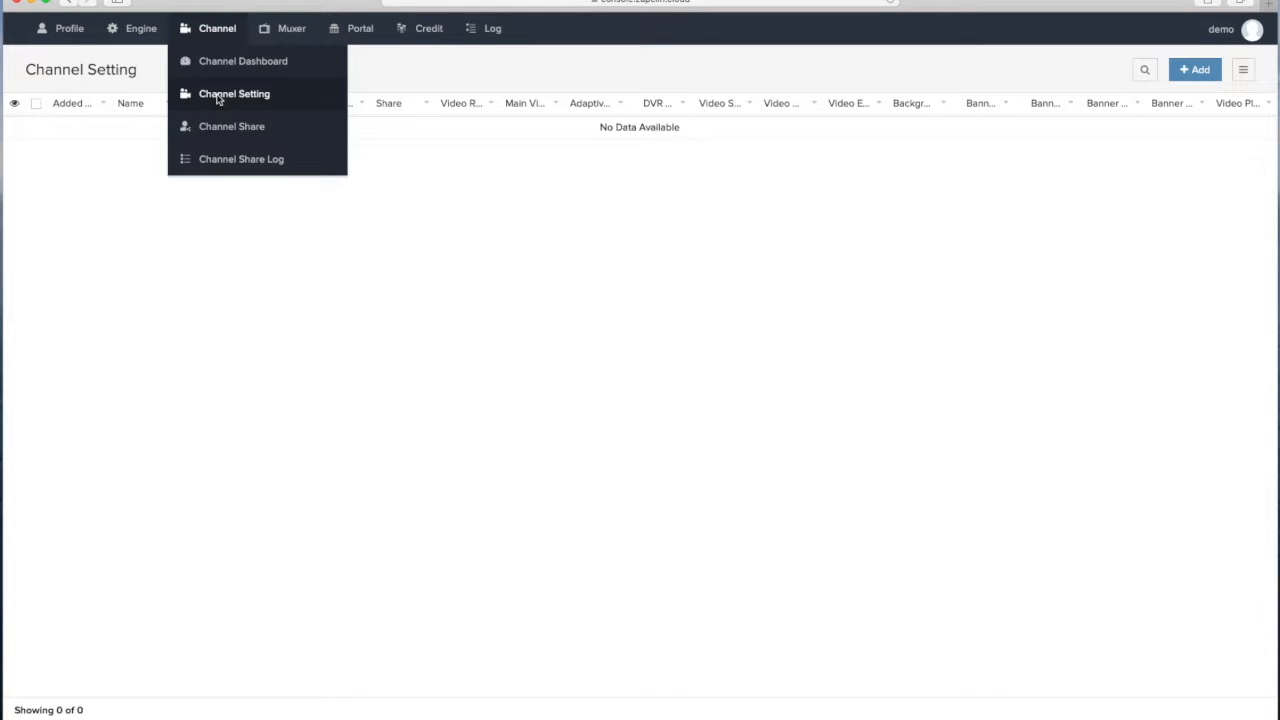
mouse_move(219, 72)
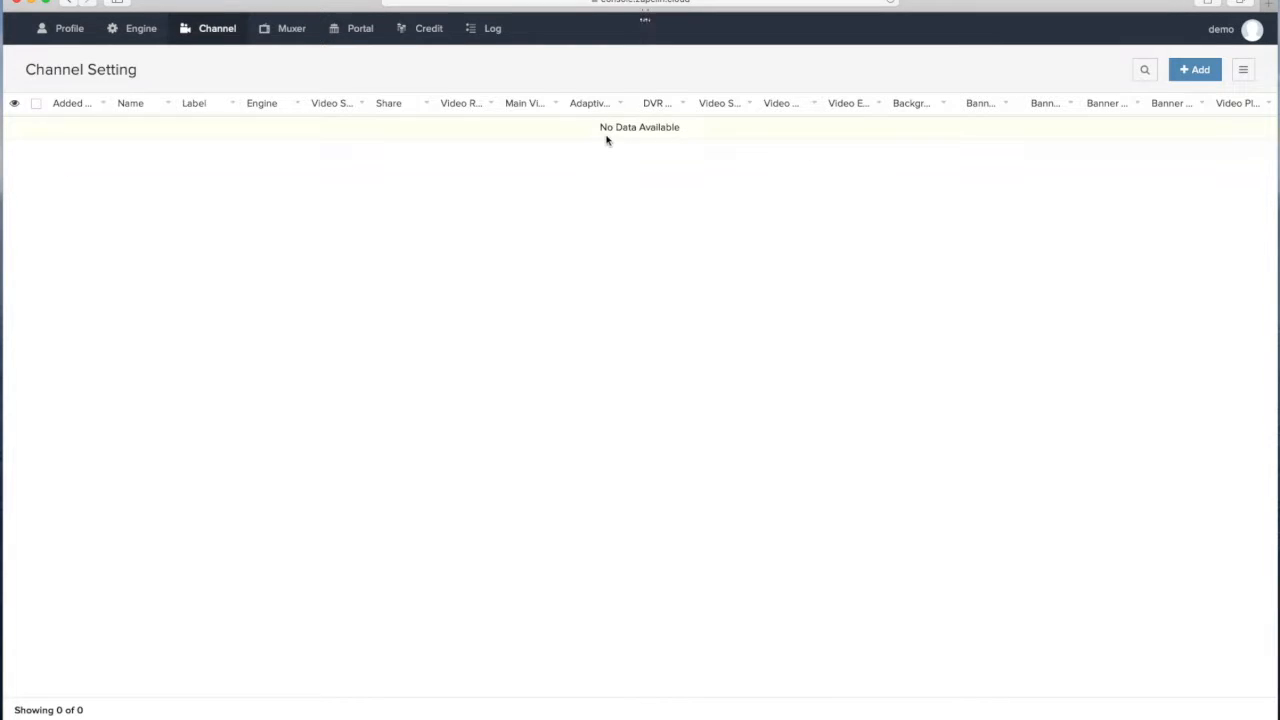
left_click(1195, 72)
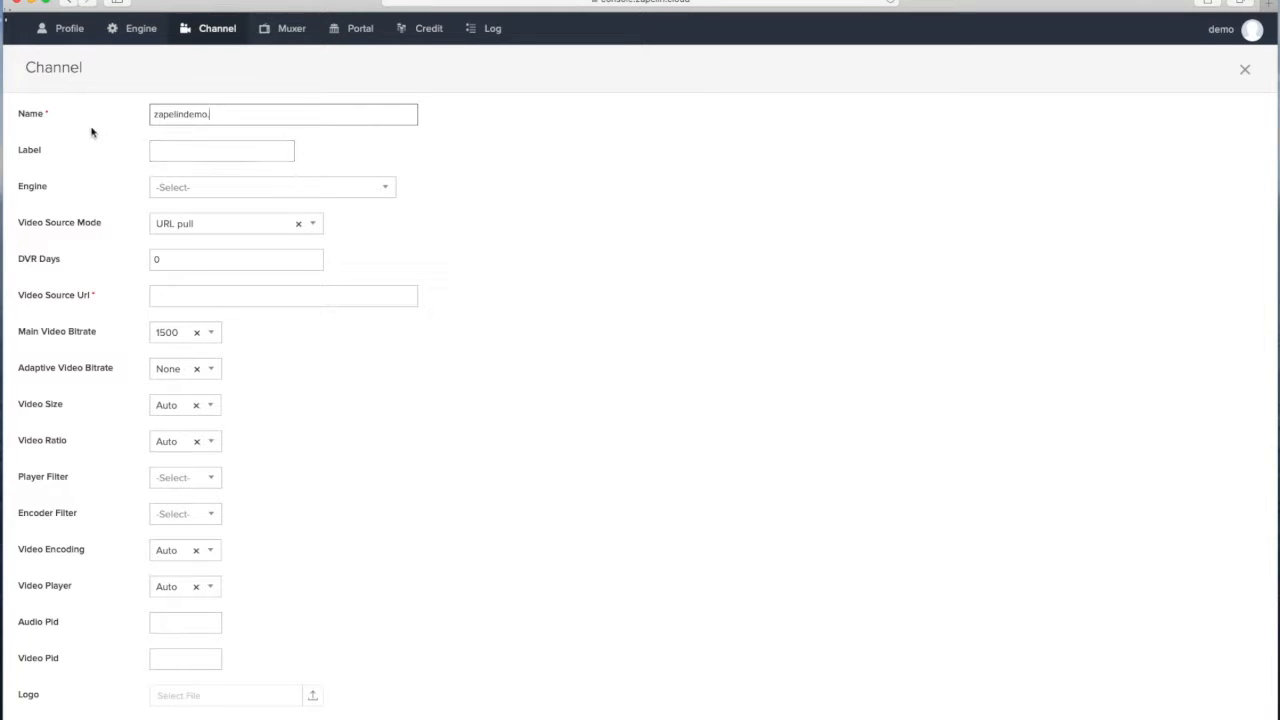
Step: Look through the new channel form and check which engines are available for selection
scroll(92, 132, "down", 5)
scroll(93, 132, "up", 5)
left_click(232, 118)
left_click(384, 196)
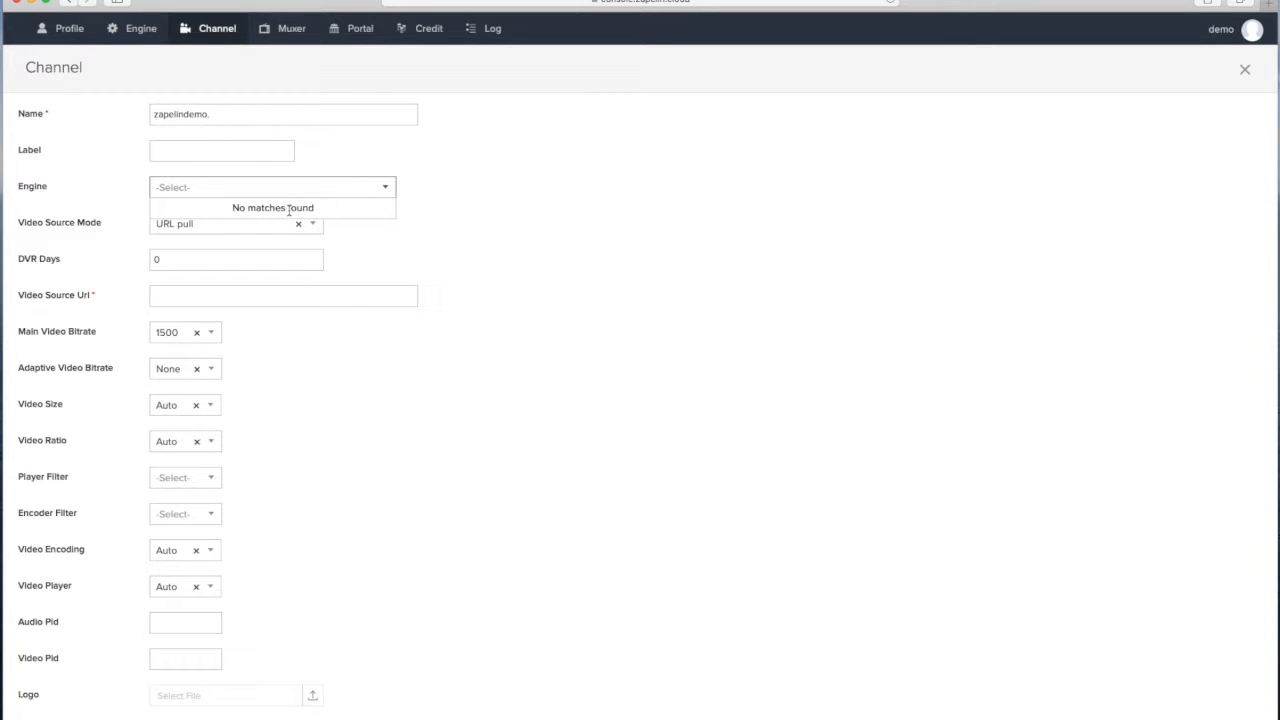
left_click(571, 243)
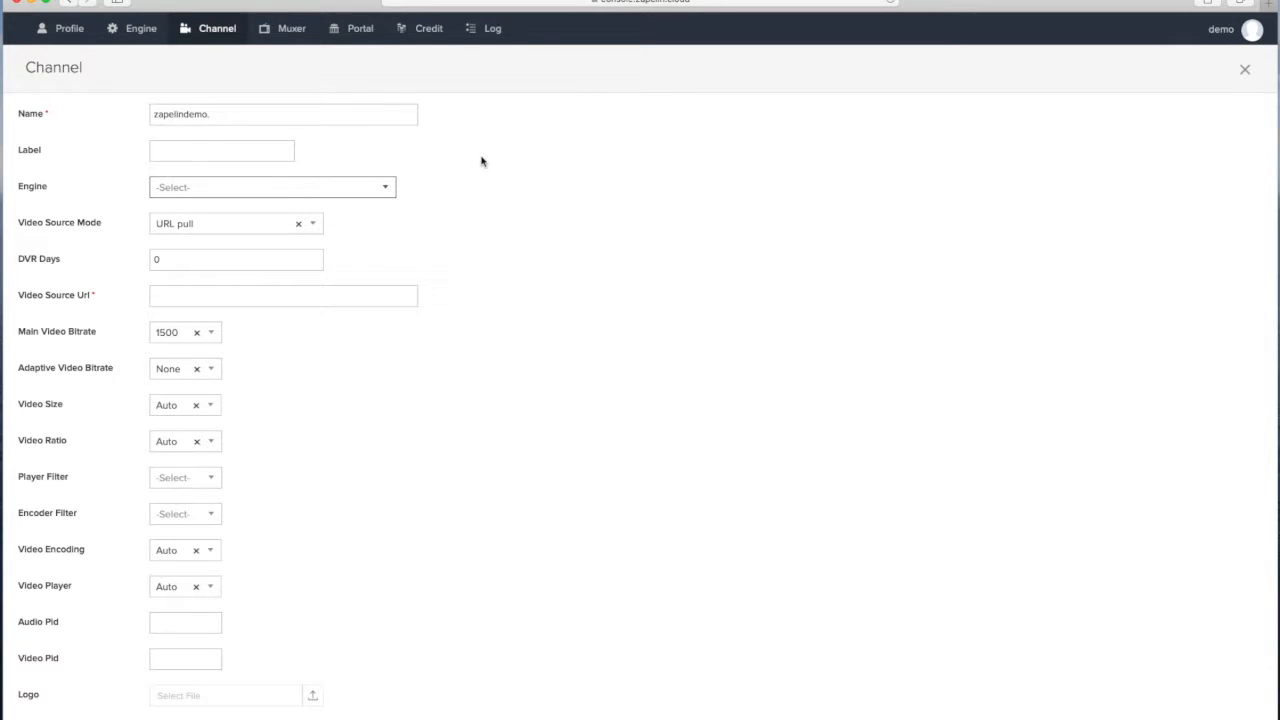
scroll(488, 160, "down", 2)
scroll(487, 160, "up", 2)
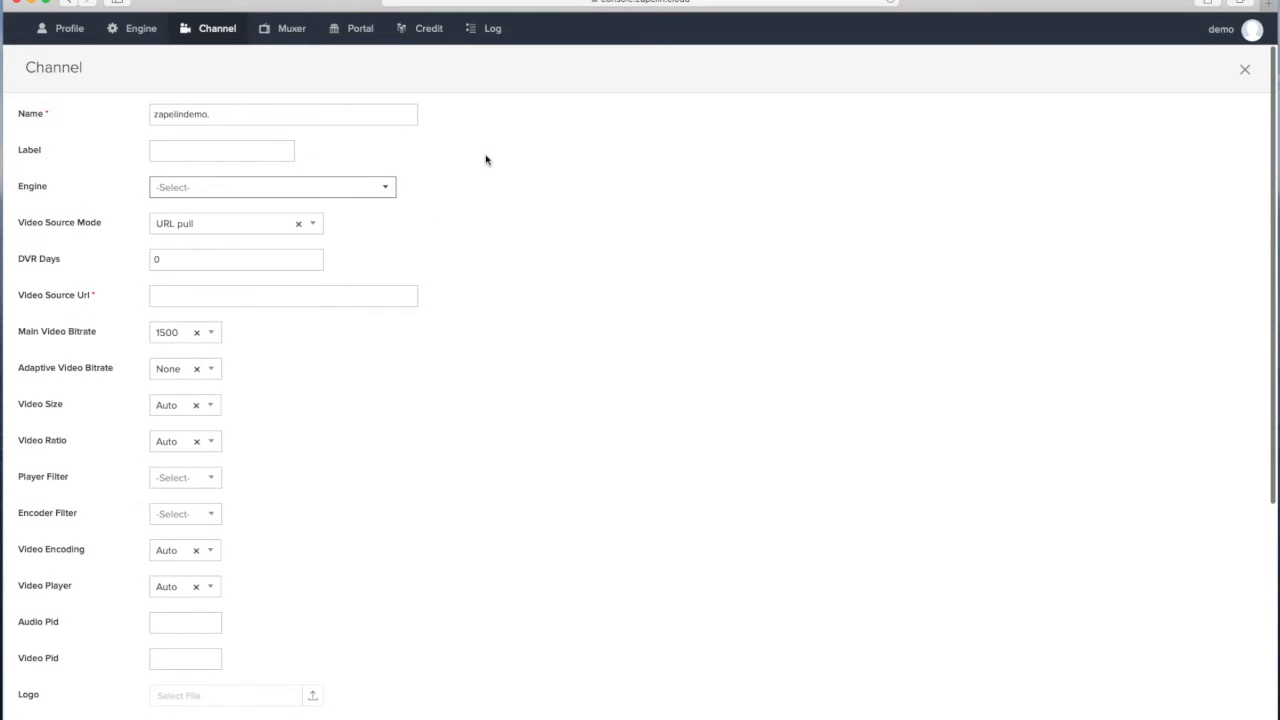
Step: Name the channel zapelindemo.rai and label it rainews
left_click(301, 117)
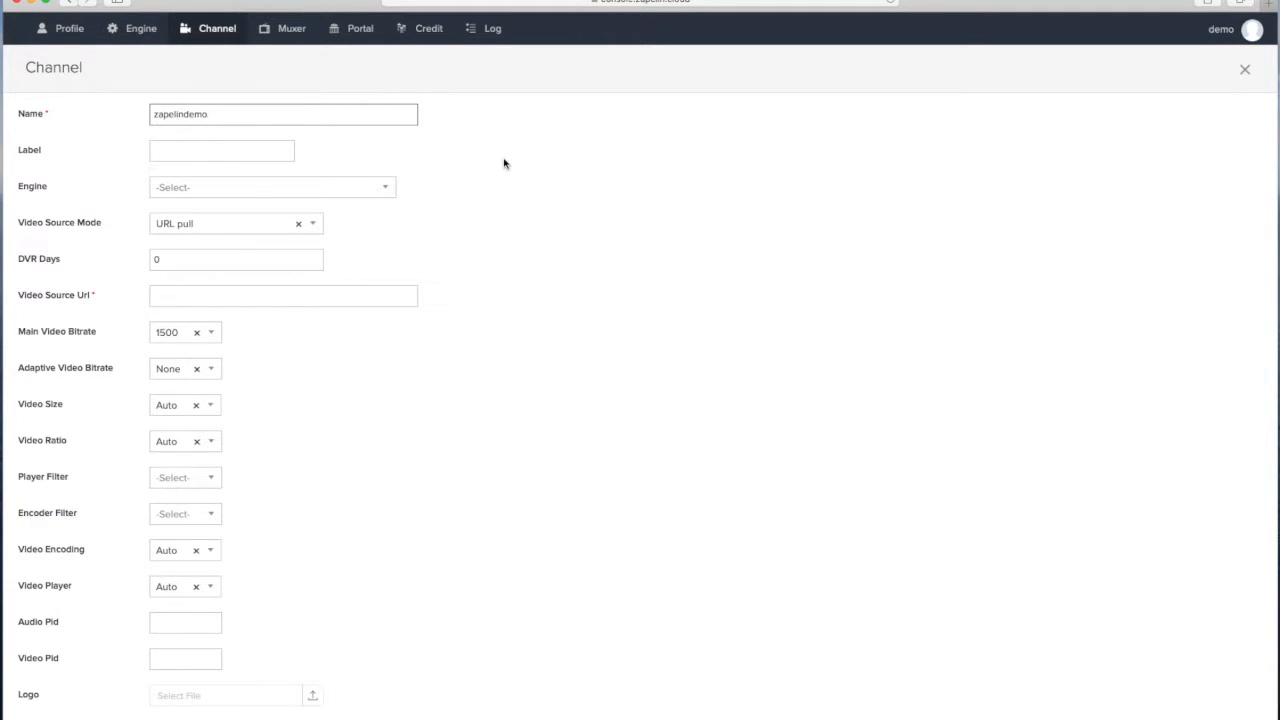
type("rai")
left_click(242, 150)
type("ra")
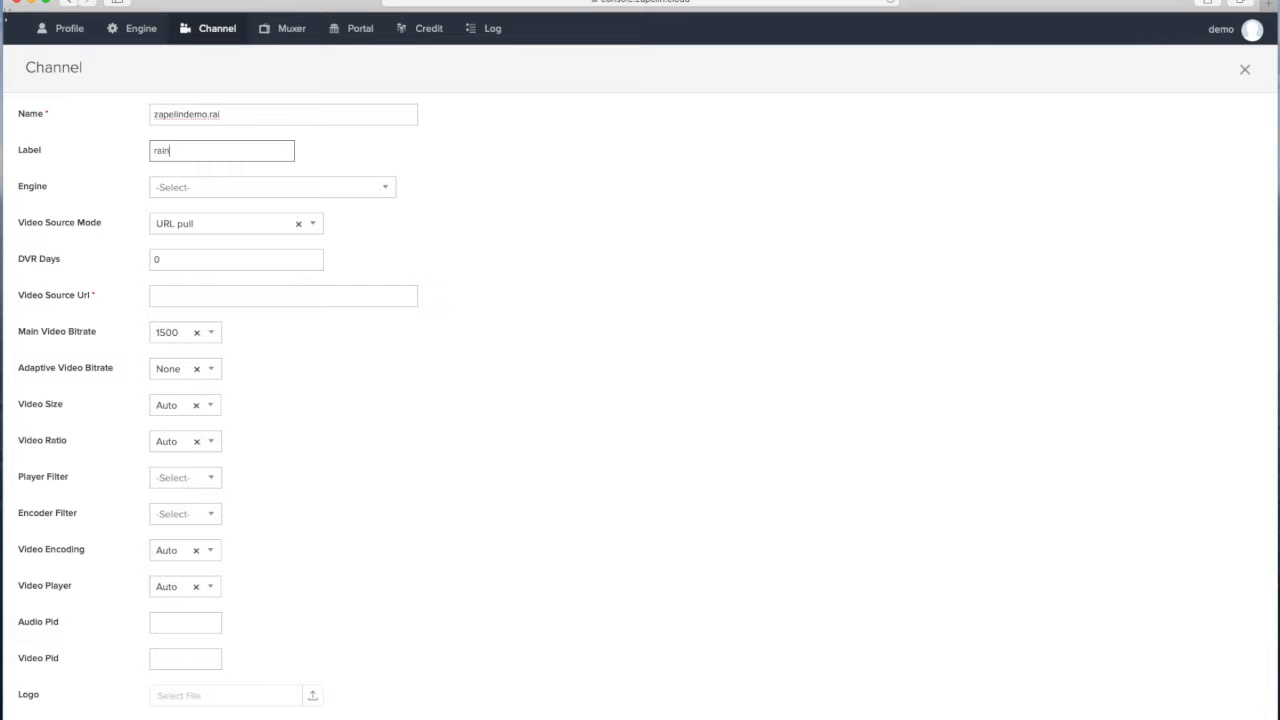
left_click(337, 157)
left_click(181, 229)
left_click(180, 261)
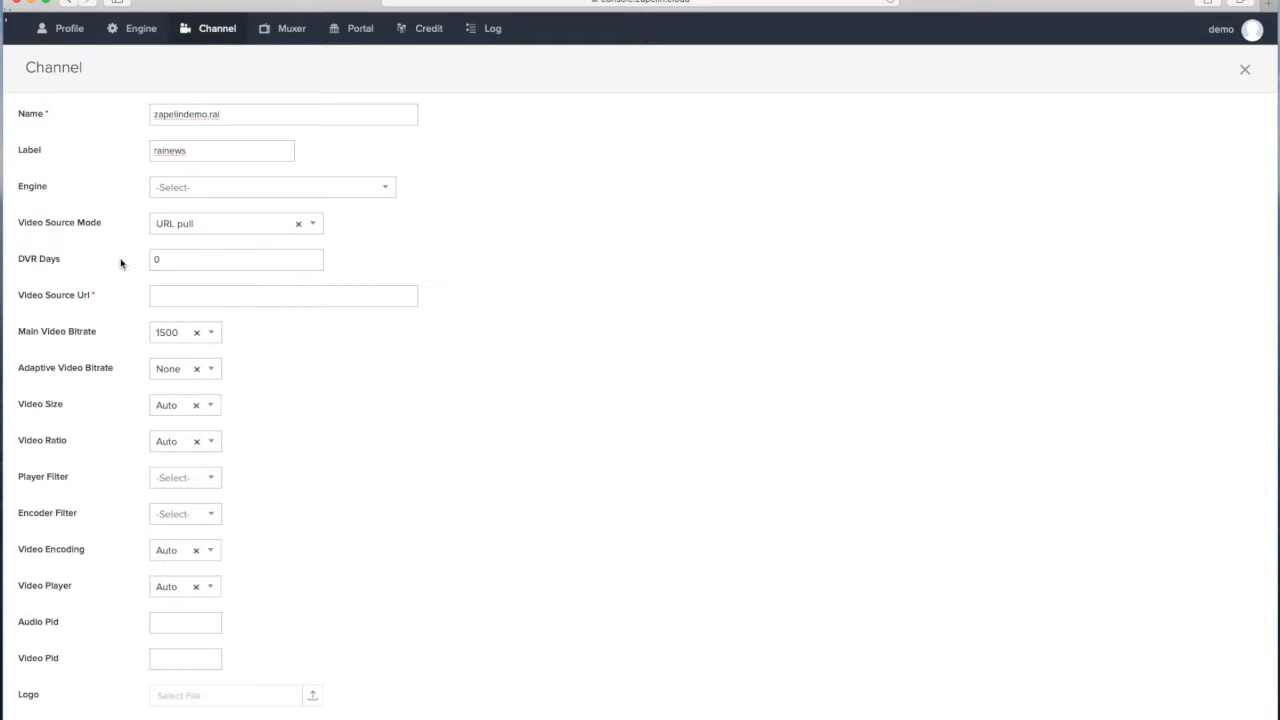
left_click(177, 297)
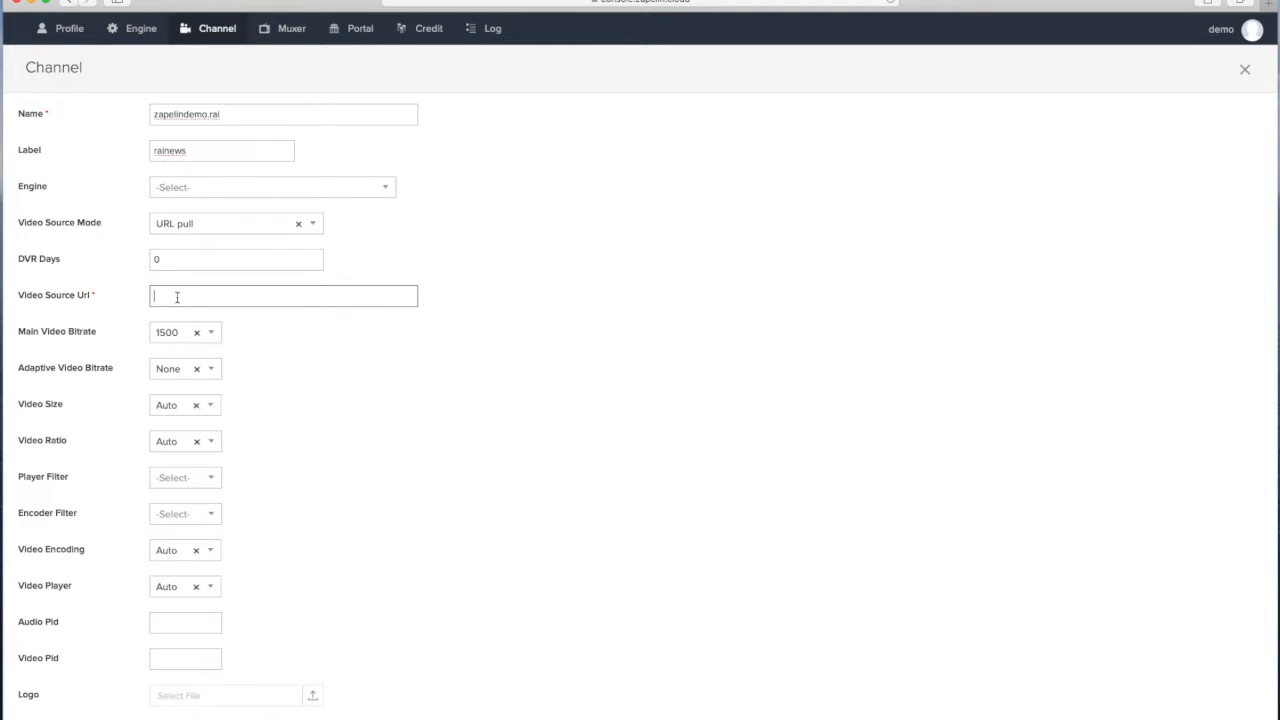
key("ctrl+v")
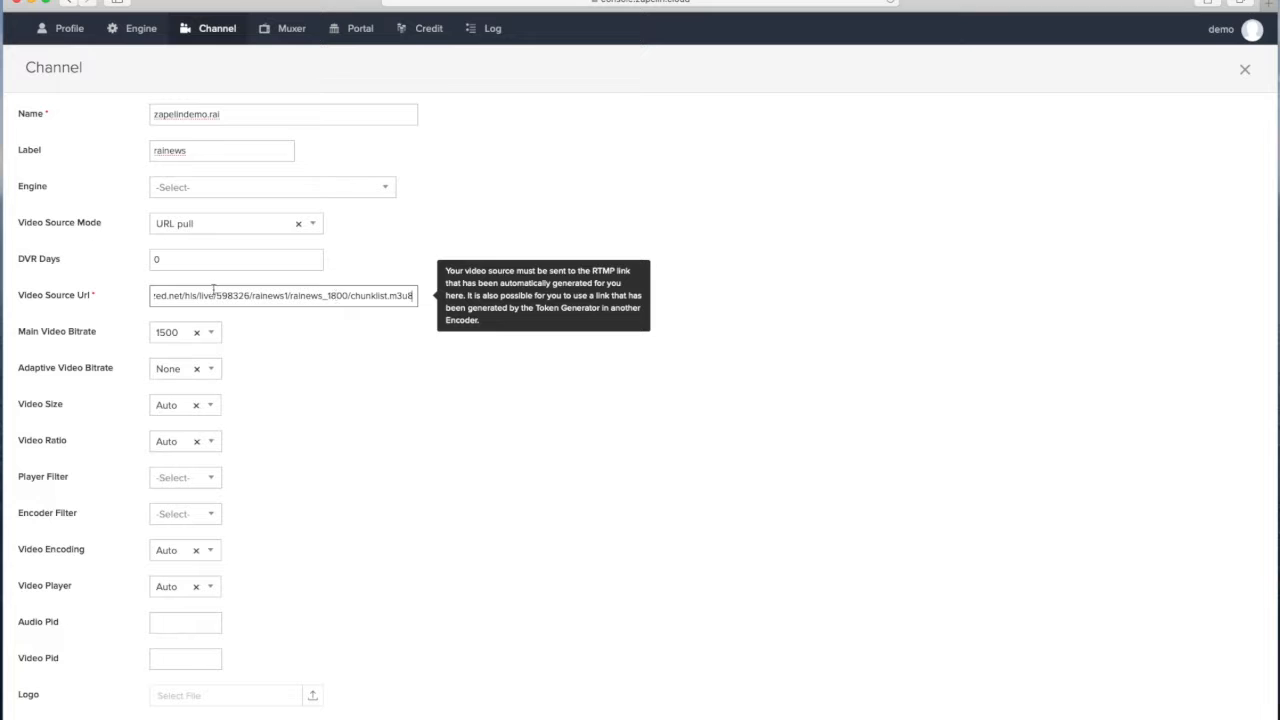
left_click(357, 331)
left_click(366, 297)
left_click_drag(366, 297, 437, 294)
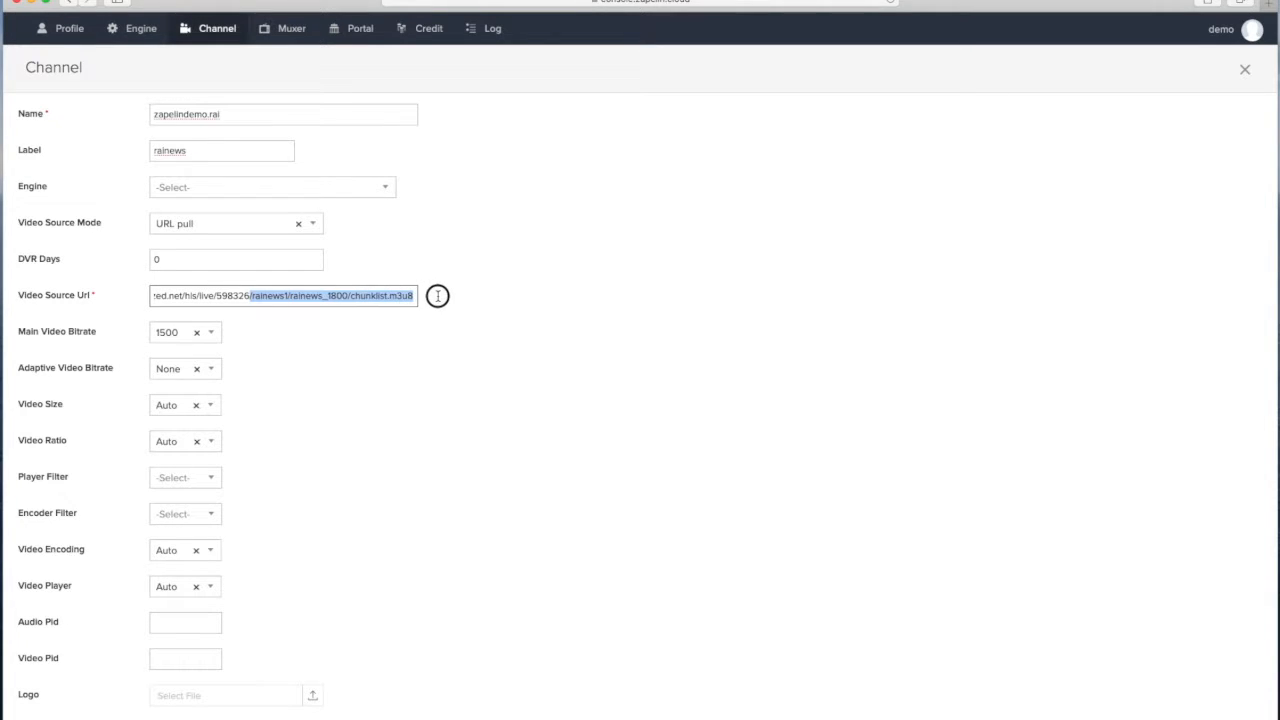
left_click(446, 303)
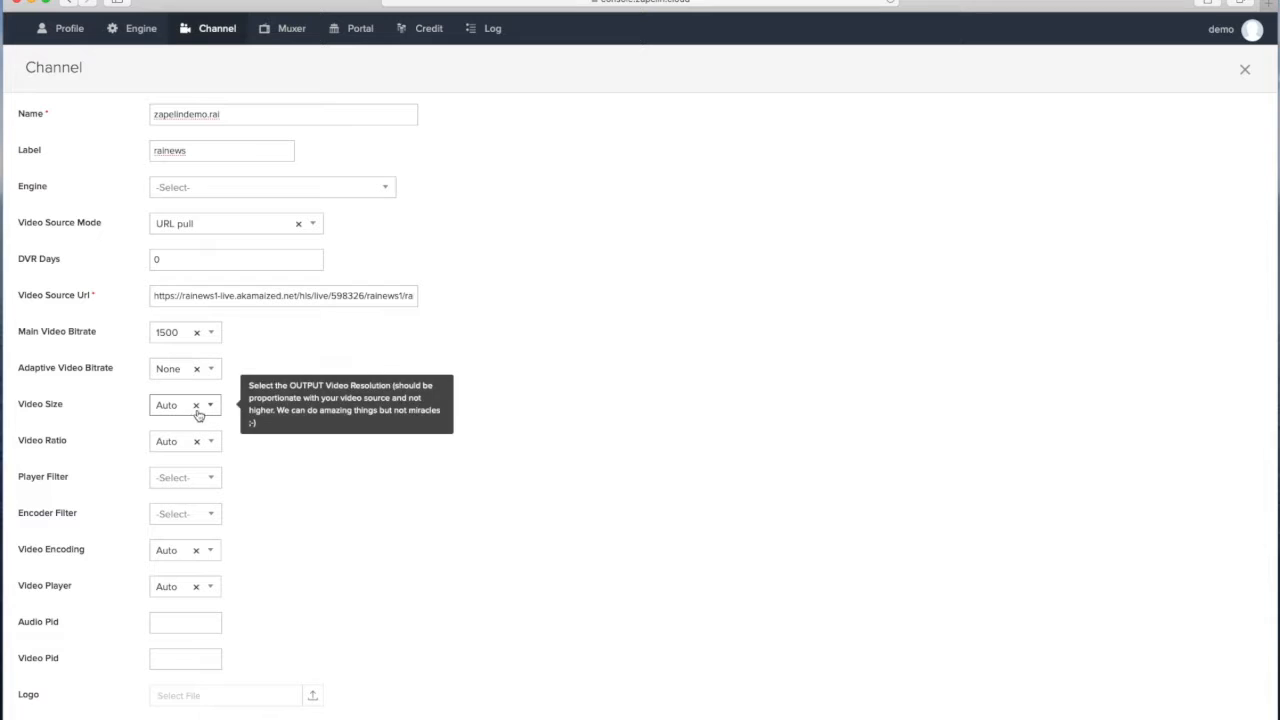
Step: Examine the channel form's remaining video, filter, logo, background and banner options
scroll(280, 469, "down", 3)
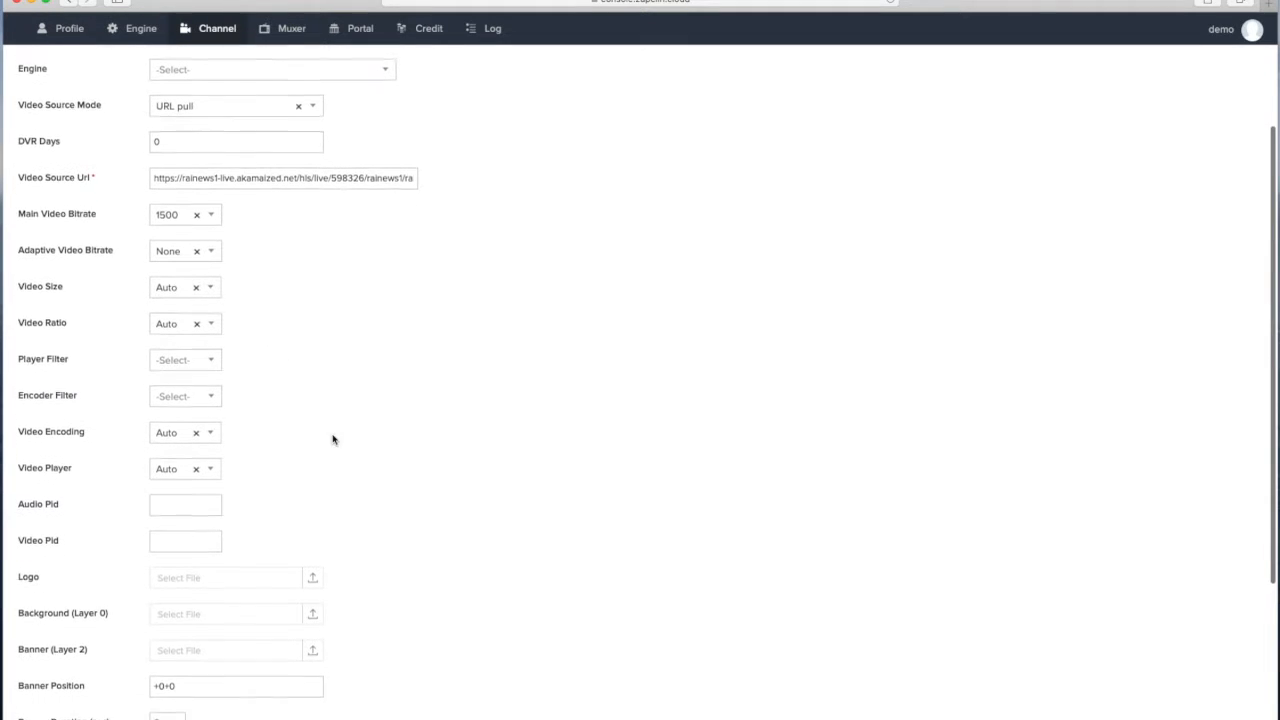
scroll(375, 422, "down", 2)
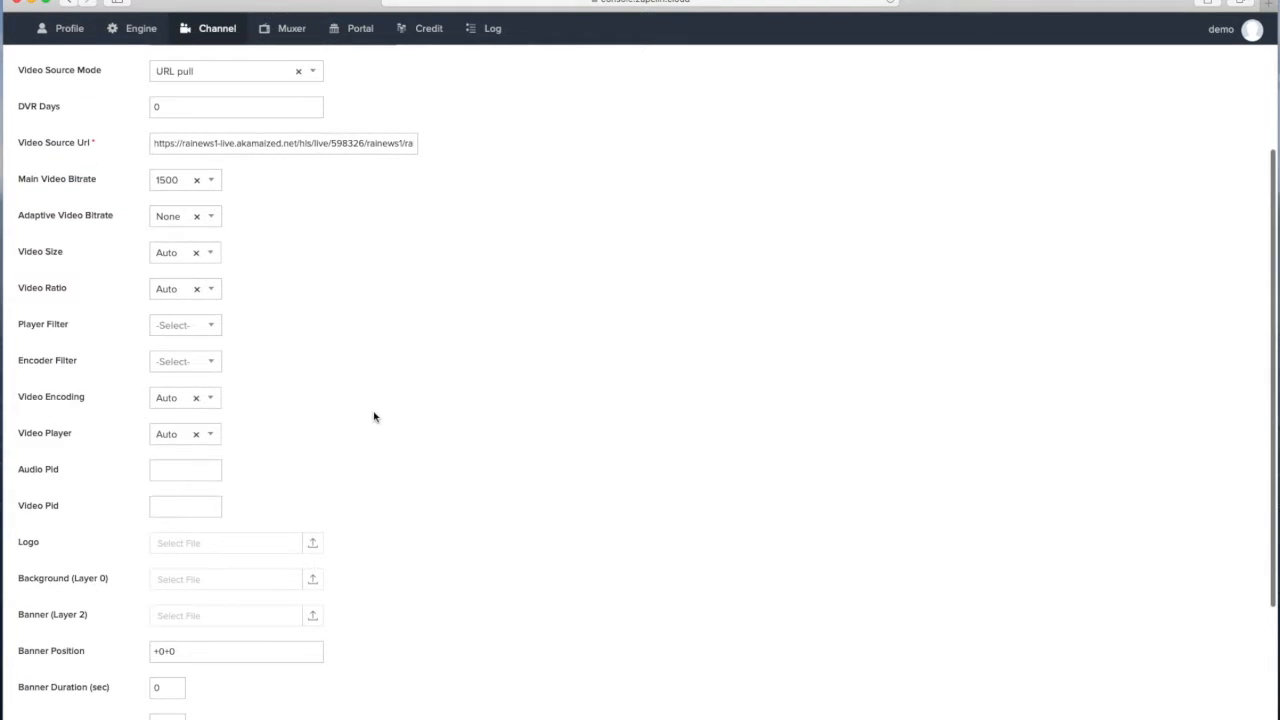
scroll(378, 417, "down", 1)
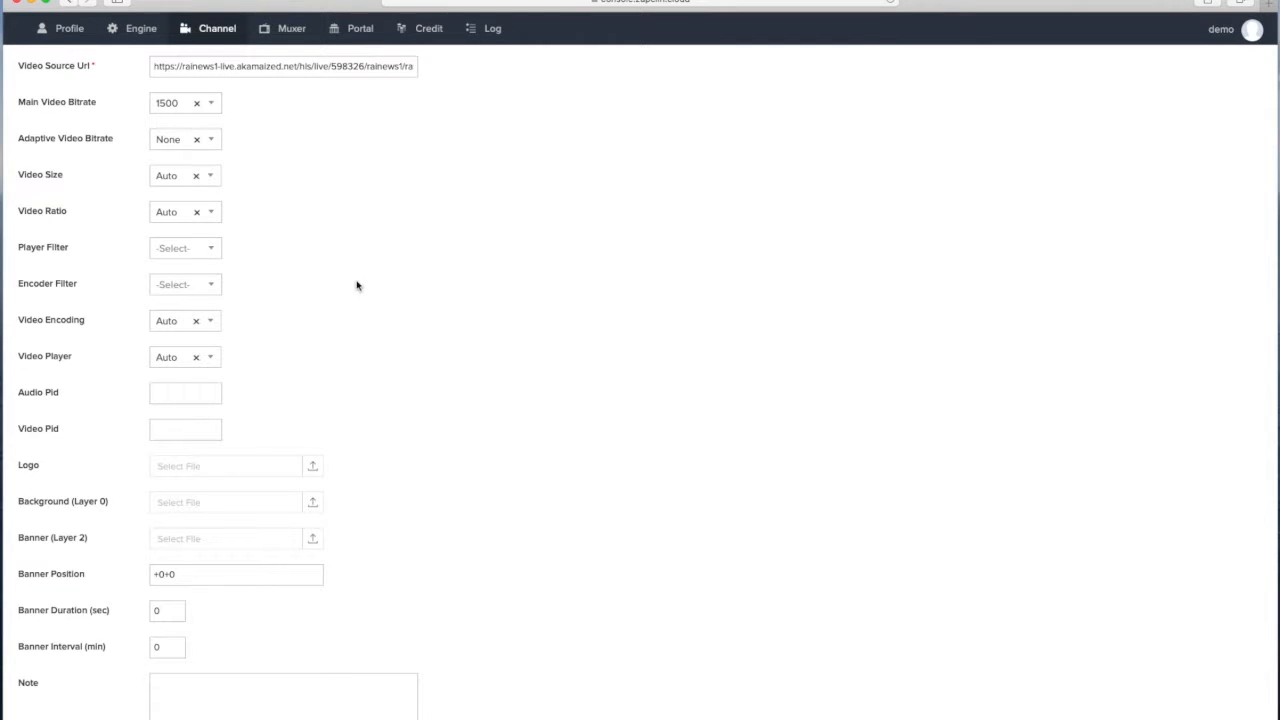
scroll(360, 287, "down", 2)
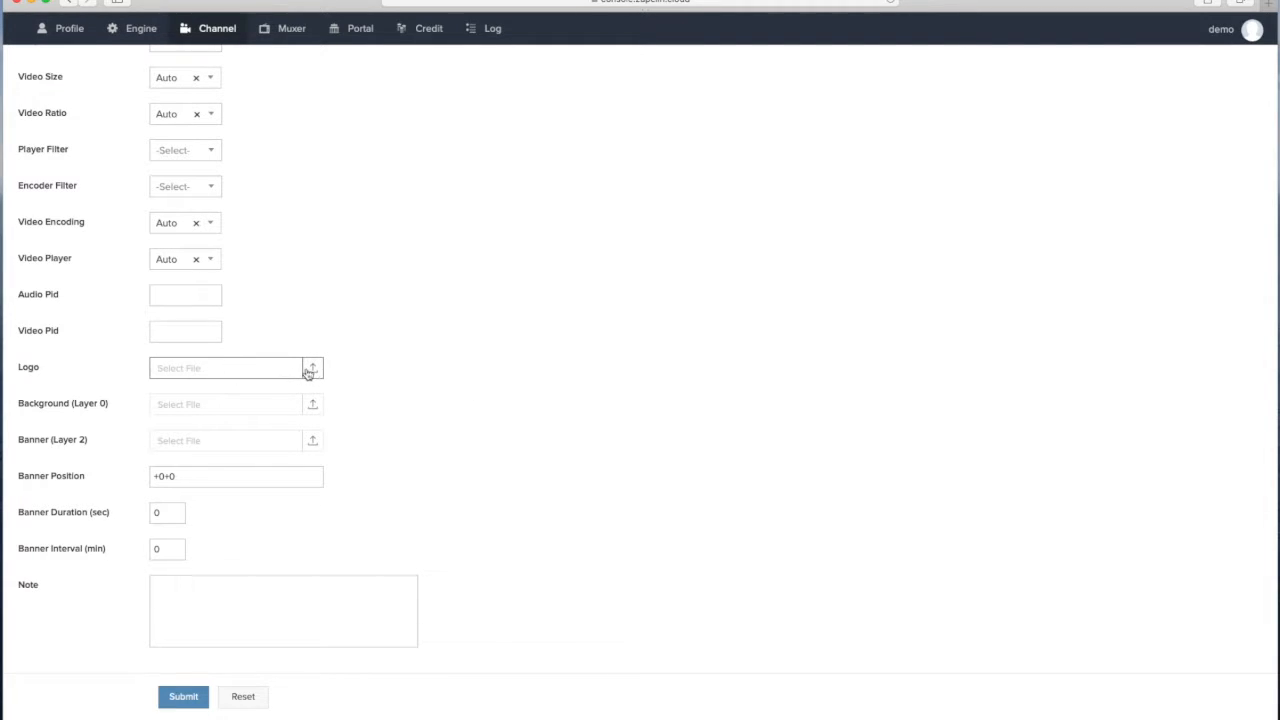
mouse_move(278, 410)
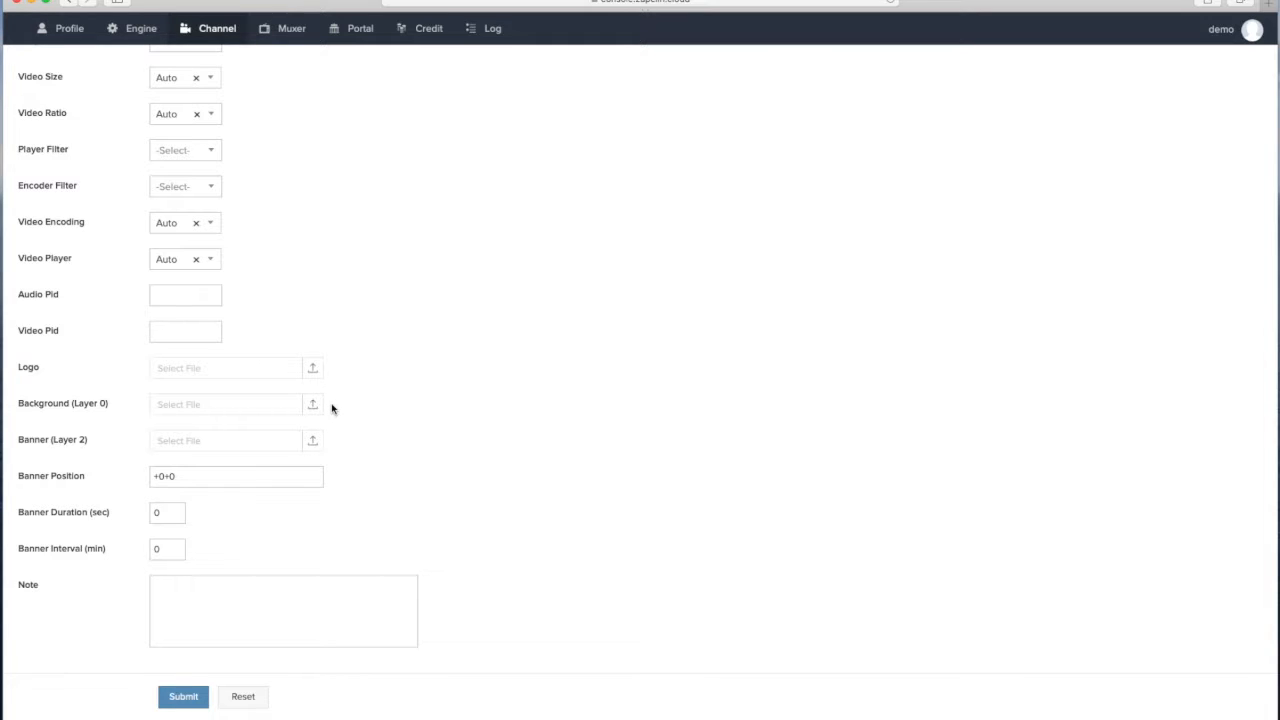
mouse_move(191, 449)
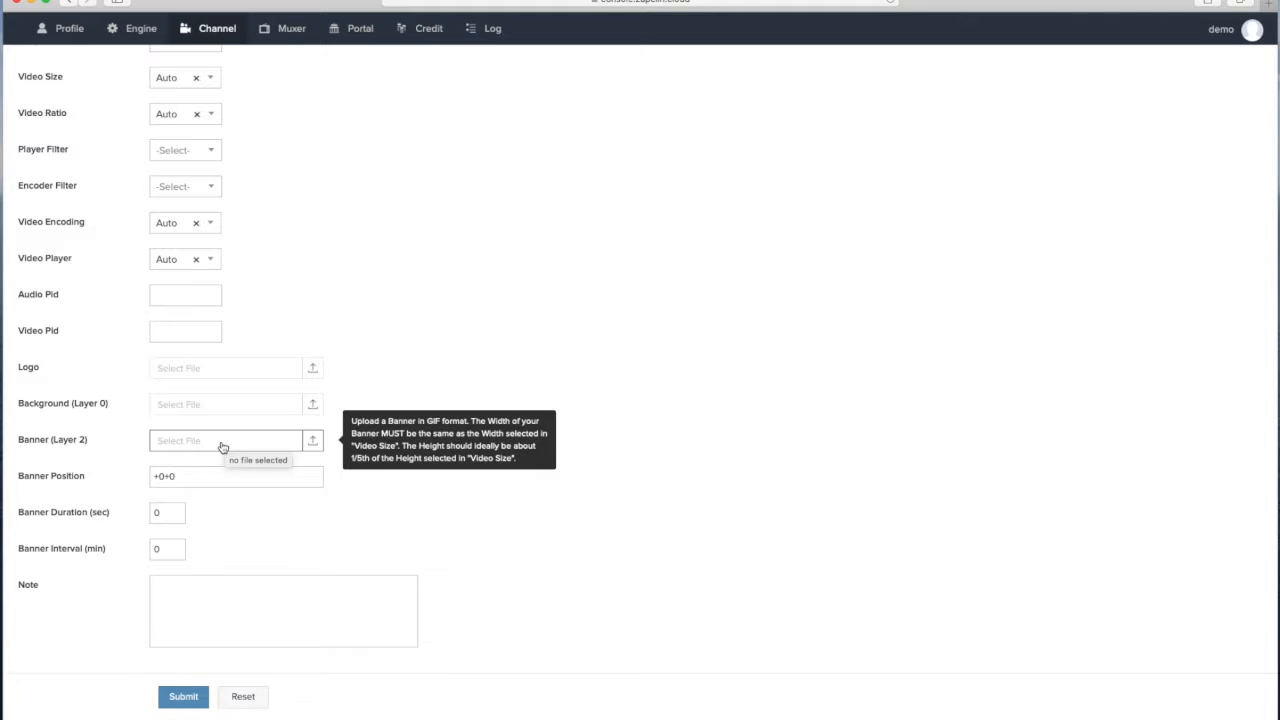
mouse_move(178, 513)
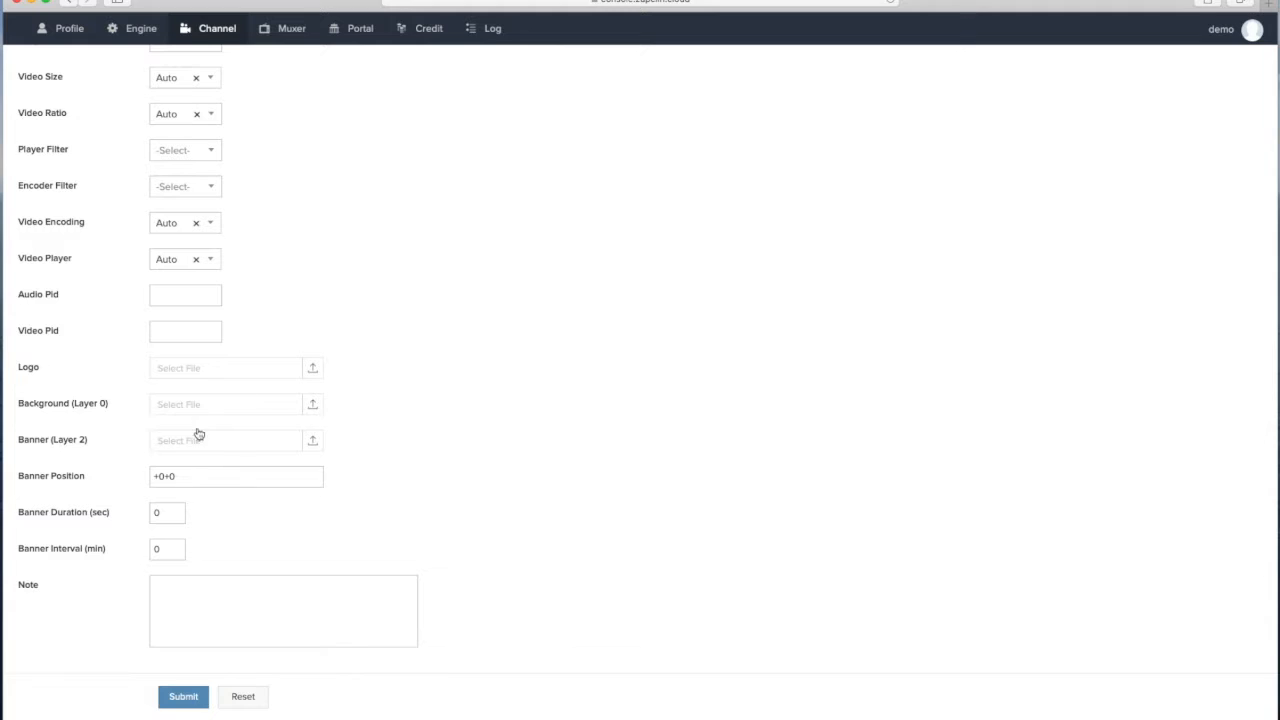
mouse_move(212, 410)
scroll(415, 478, "up", 5)
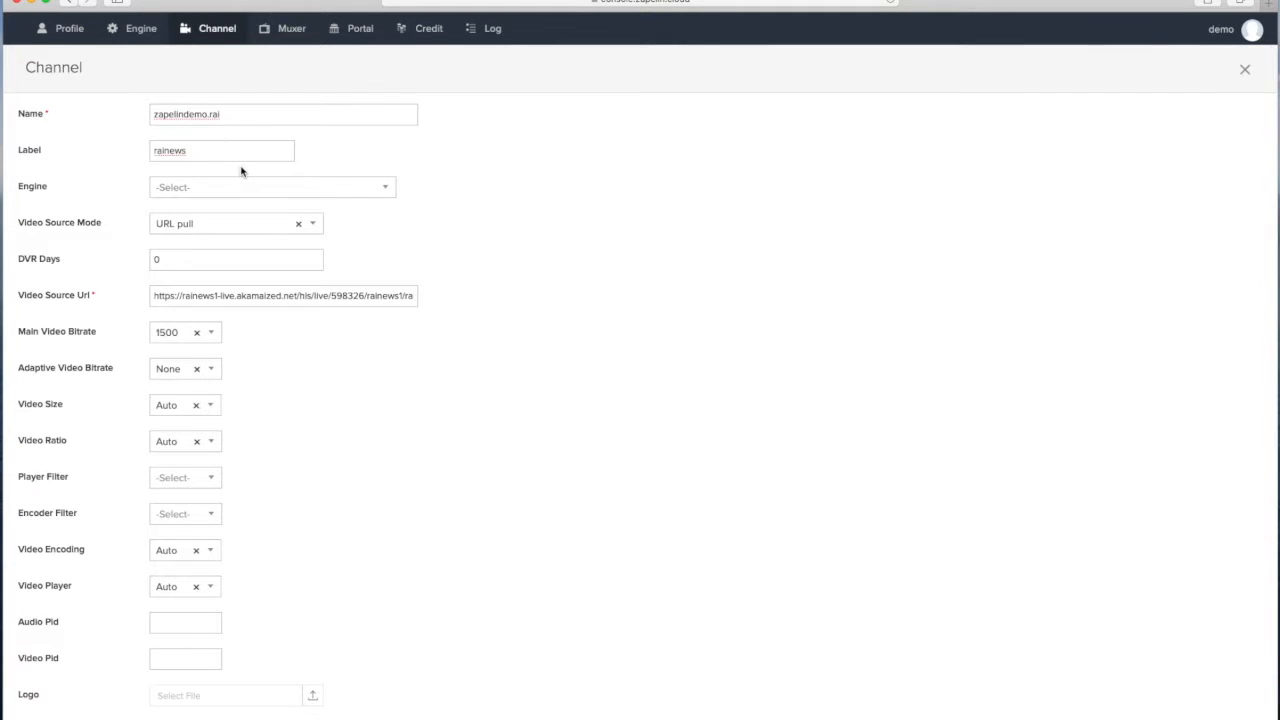
Step: Recheck the channel's name, label and source URL, and submit the new channel
left_click(265, 115)
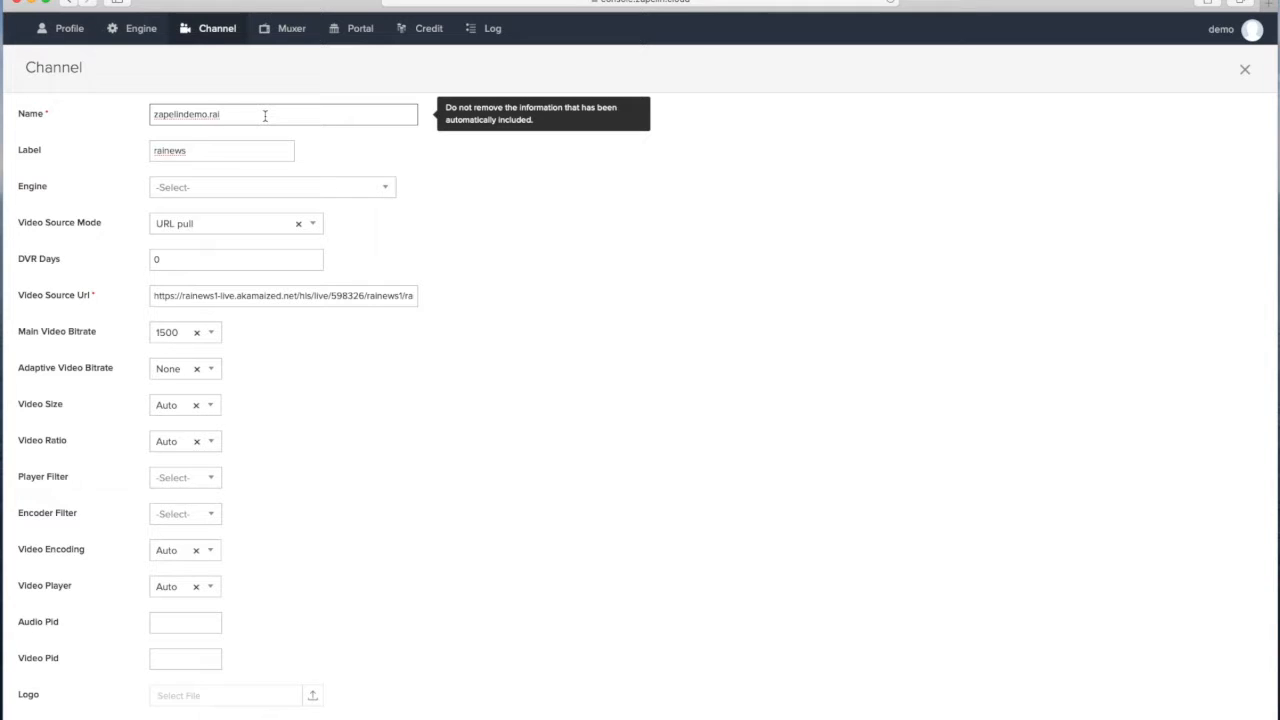
left_click(286, 152)
left_click(404, 296)
left_click(376, 385)
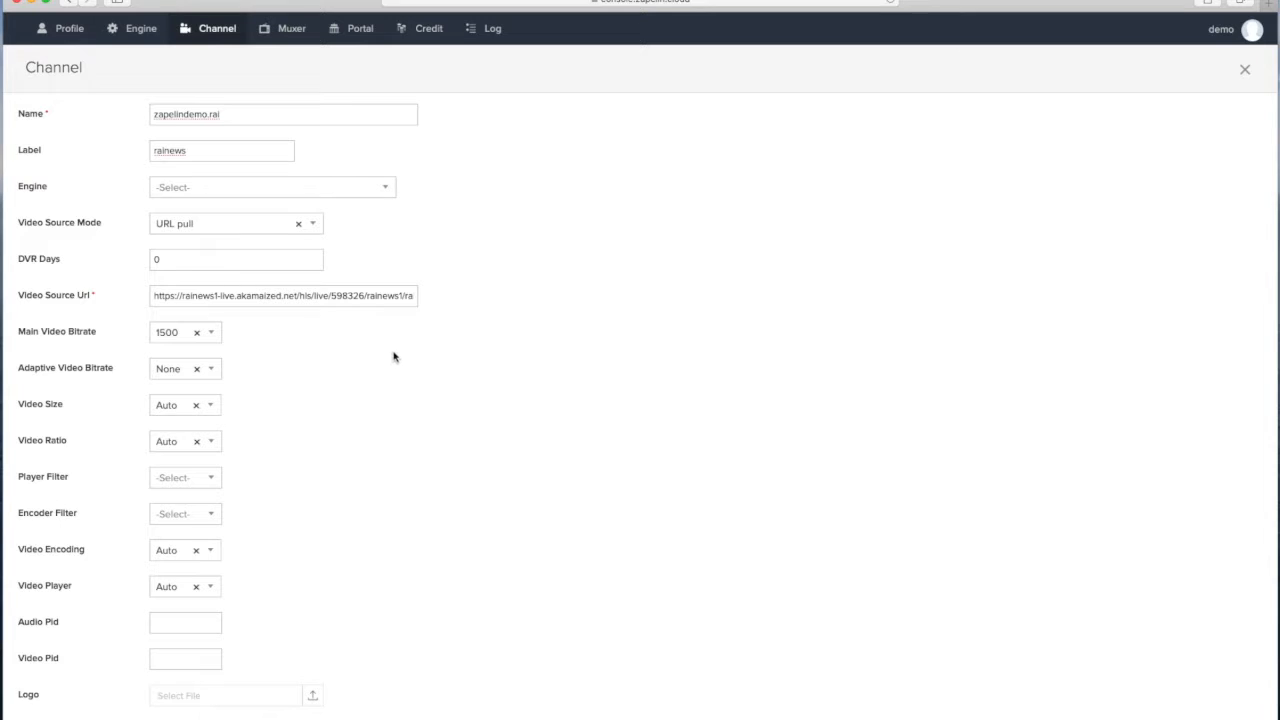
scroll(398, 356, "down", 5)
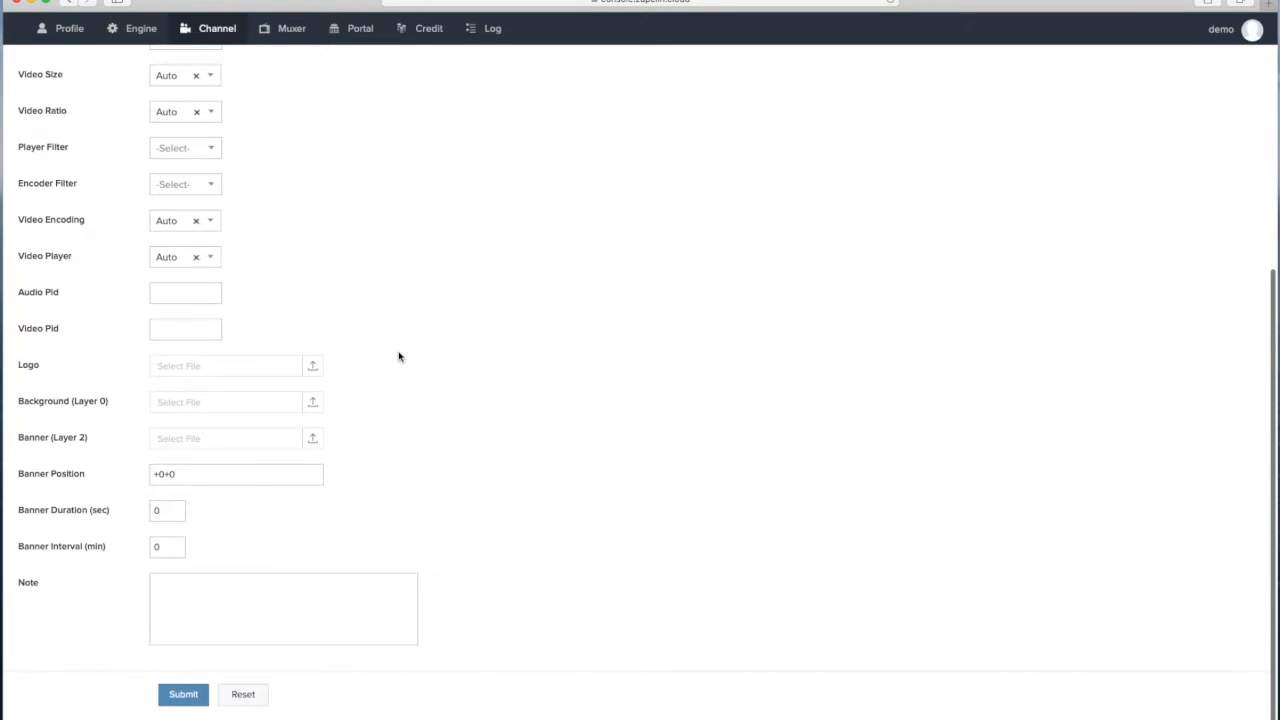
left_click(190, 700)
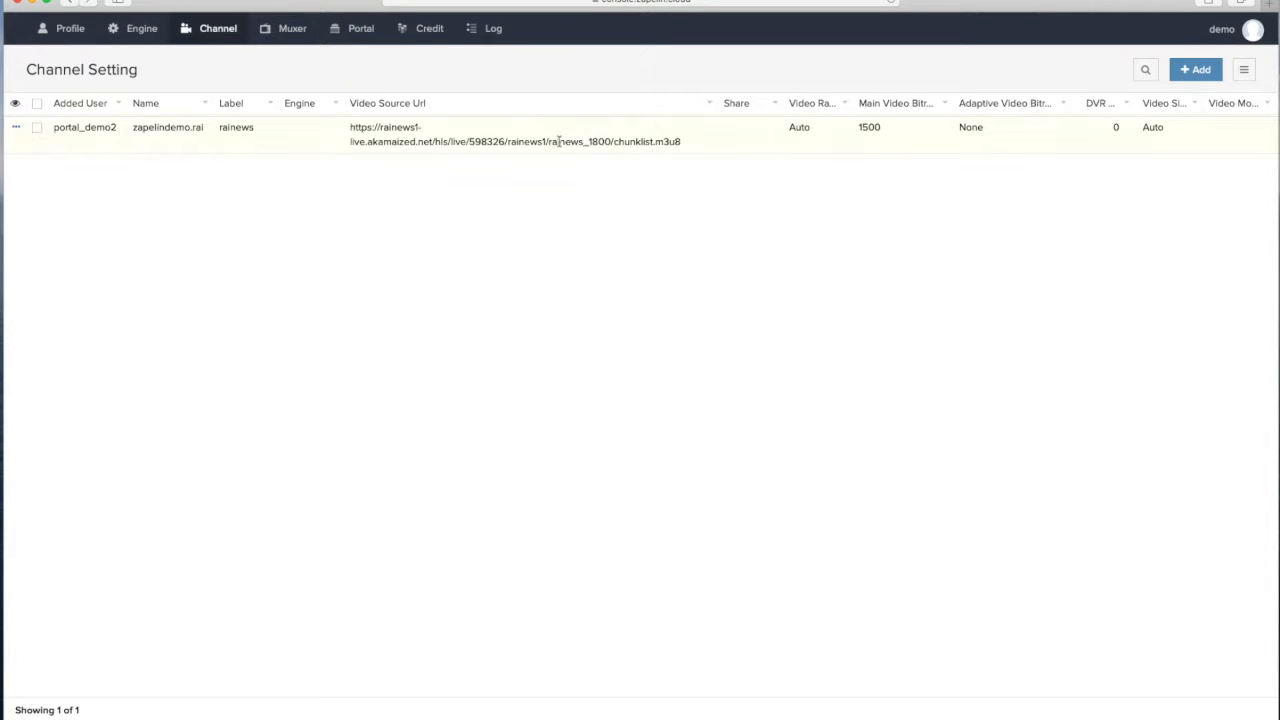
Step: Submit a new credit purchase with an amount of 100 and open its invoice
mouse_move(429, 38)
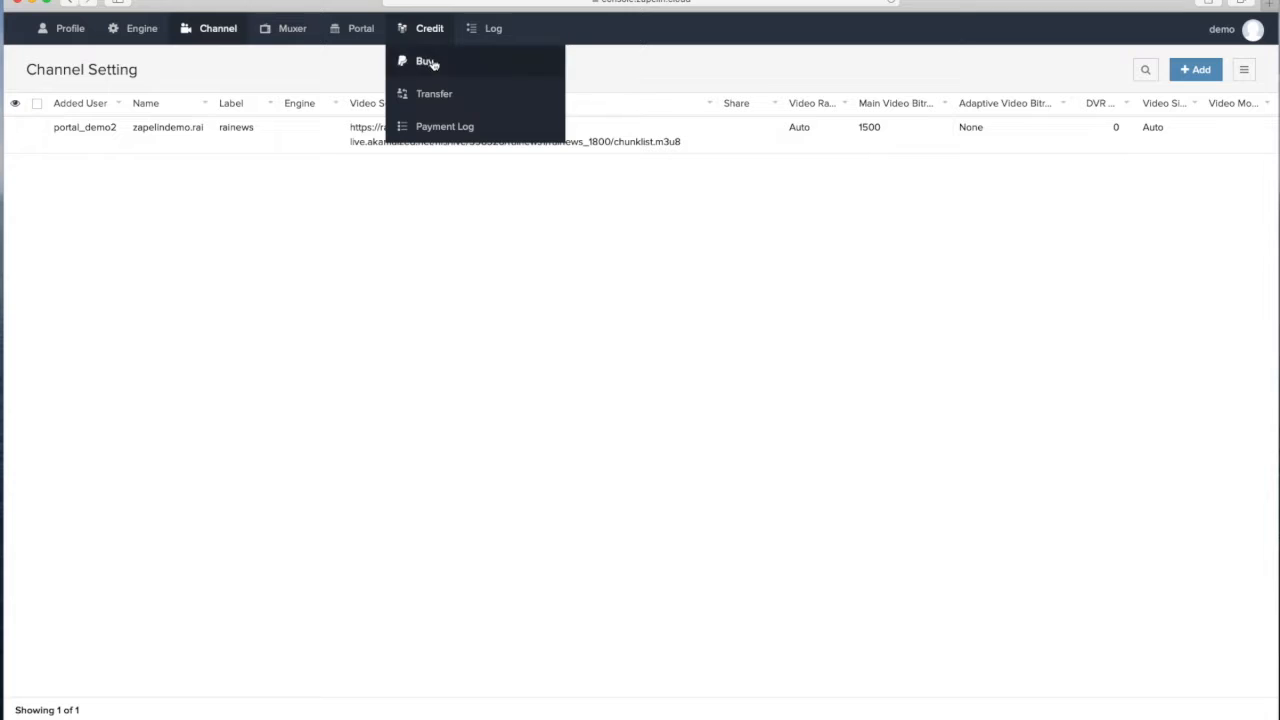
left_click(424, 63)
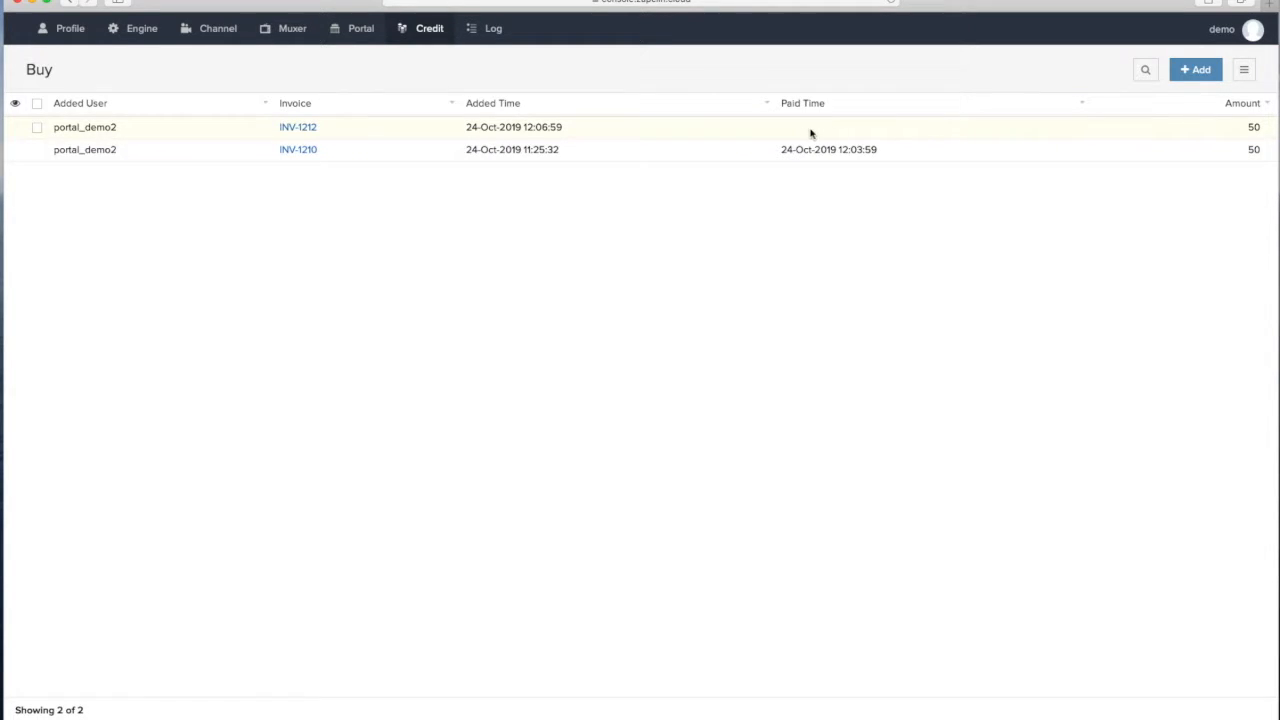
left_click(1197, 70)
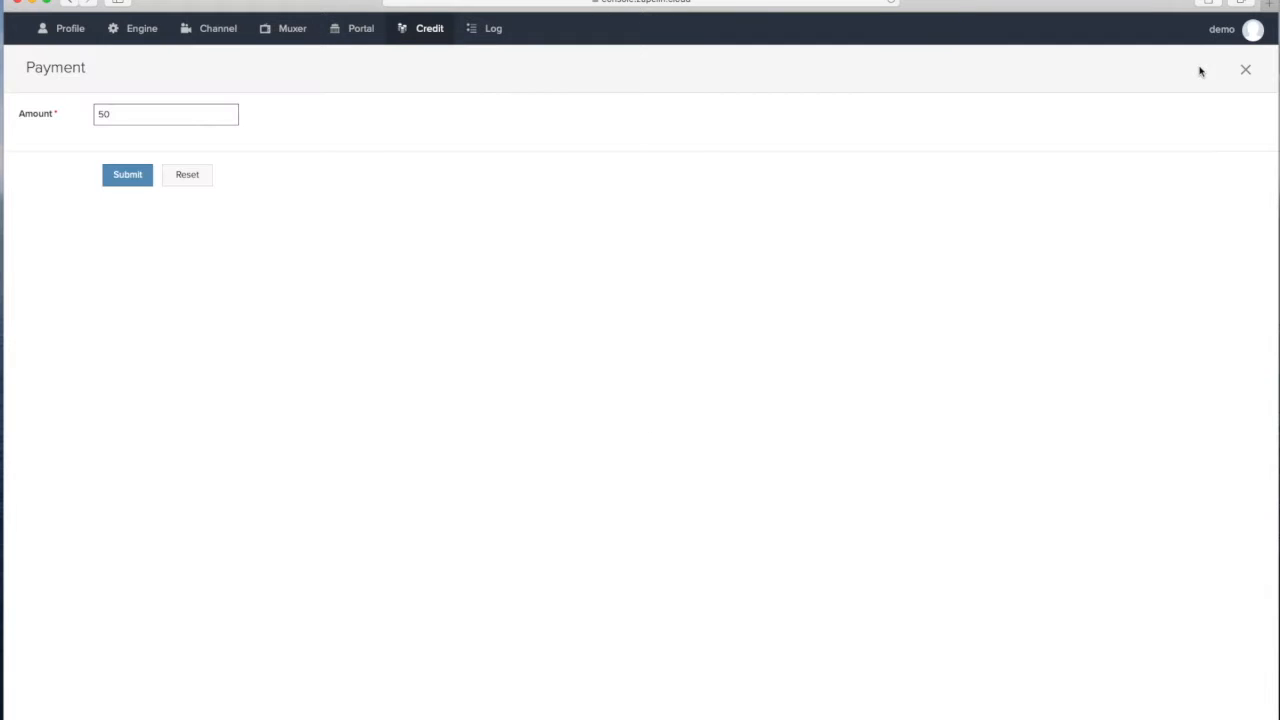
left_click_drag(125, 114, 77, 117)
key("BackSpace")
left_click(123, 187)
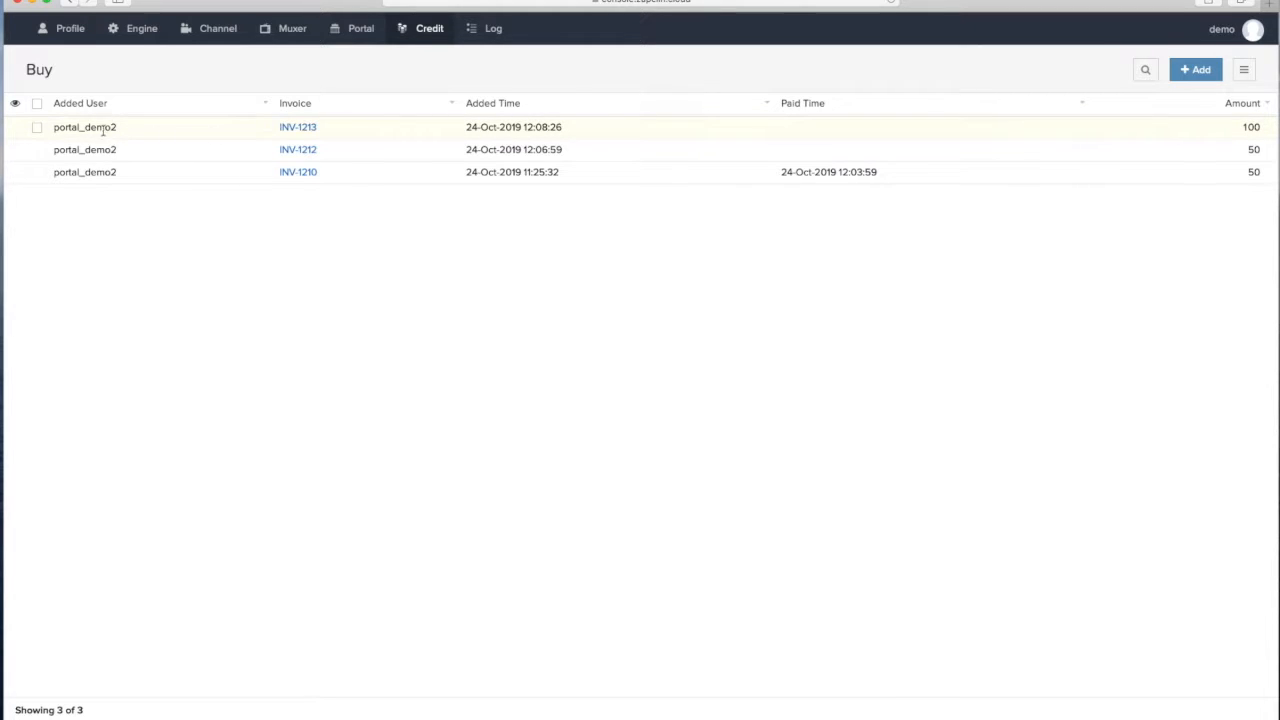
left_click(300, 128)
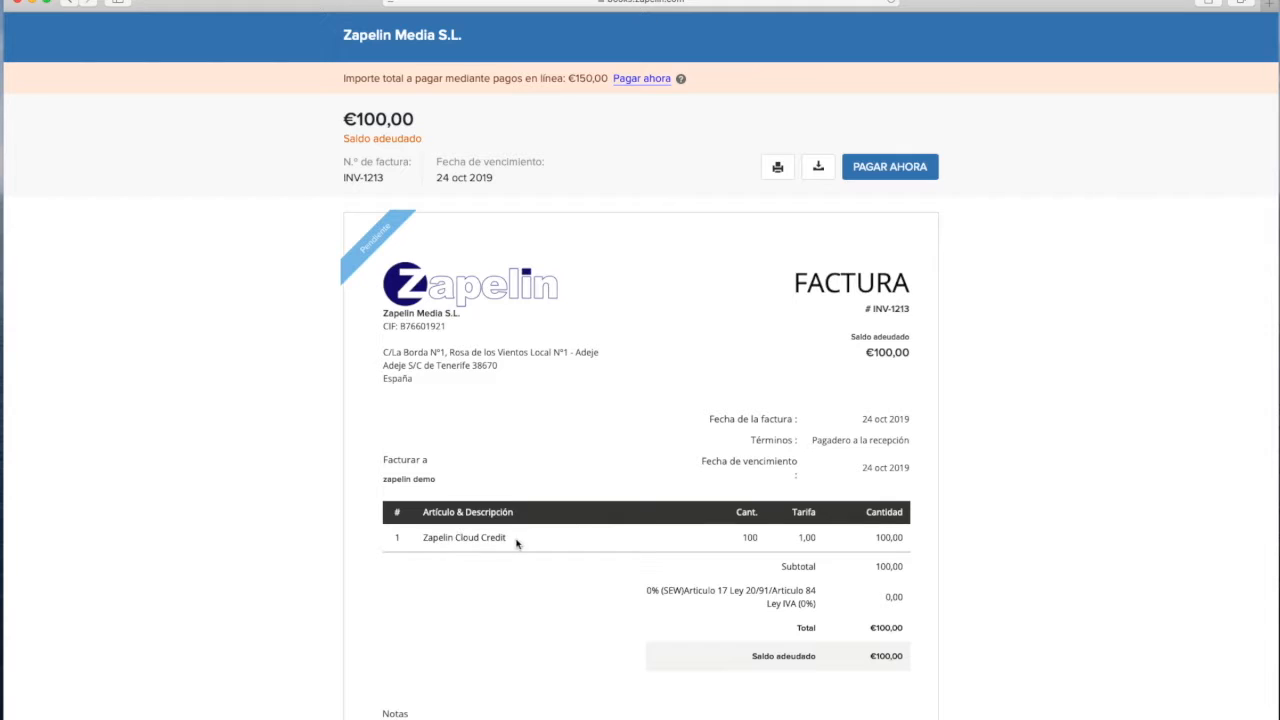
scroll(984, 486, "up", 1)
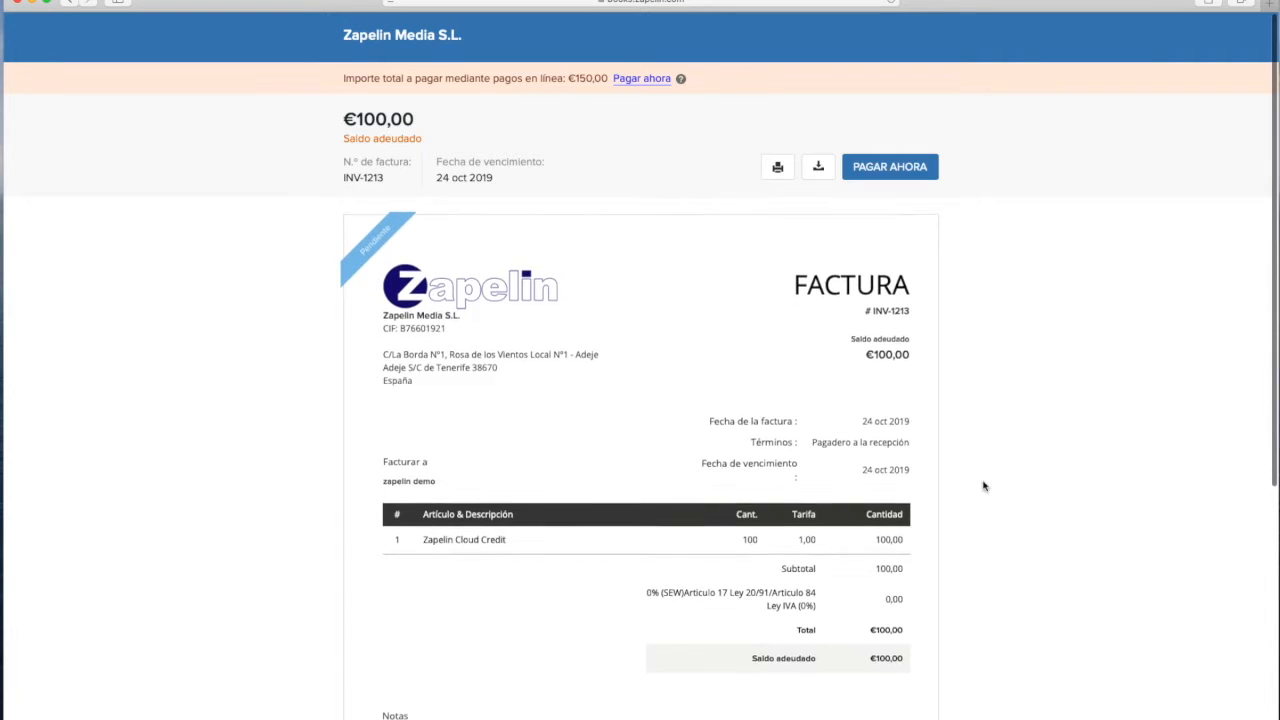
Step: Check the online payment methods offered for the 100 credit invoice and return to the credit purchase list
left_click(906, 172)
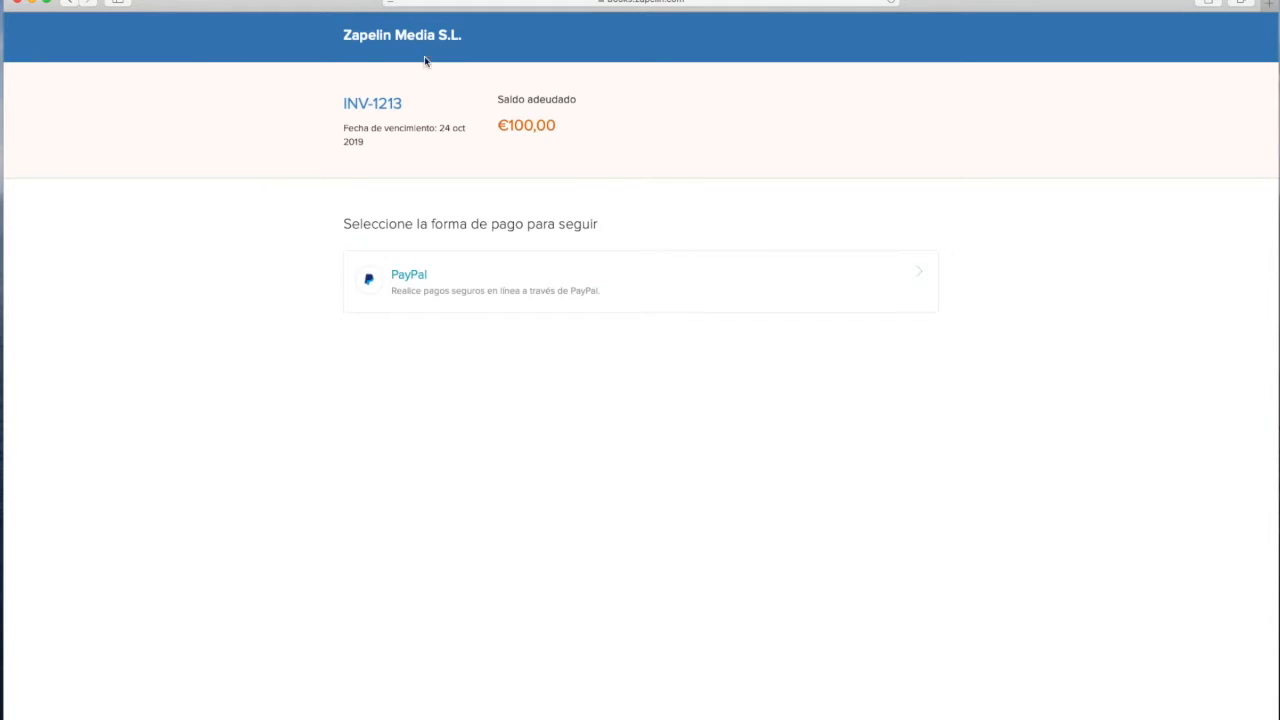
left_click(68, 2)
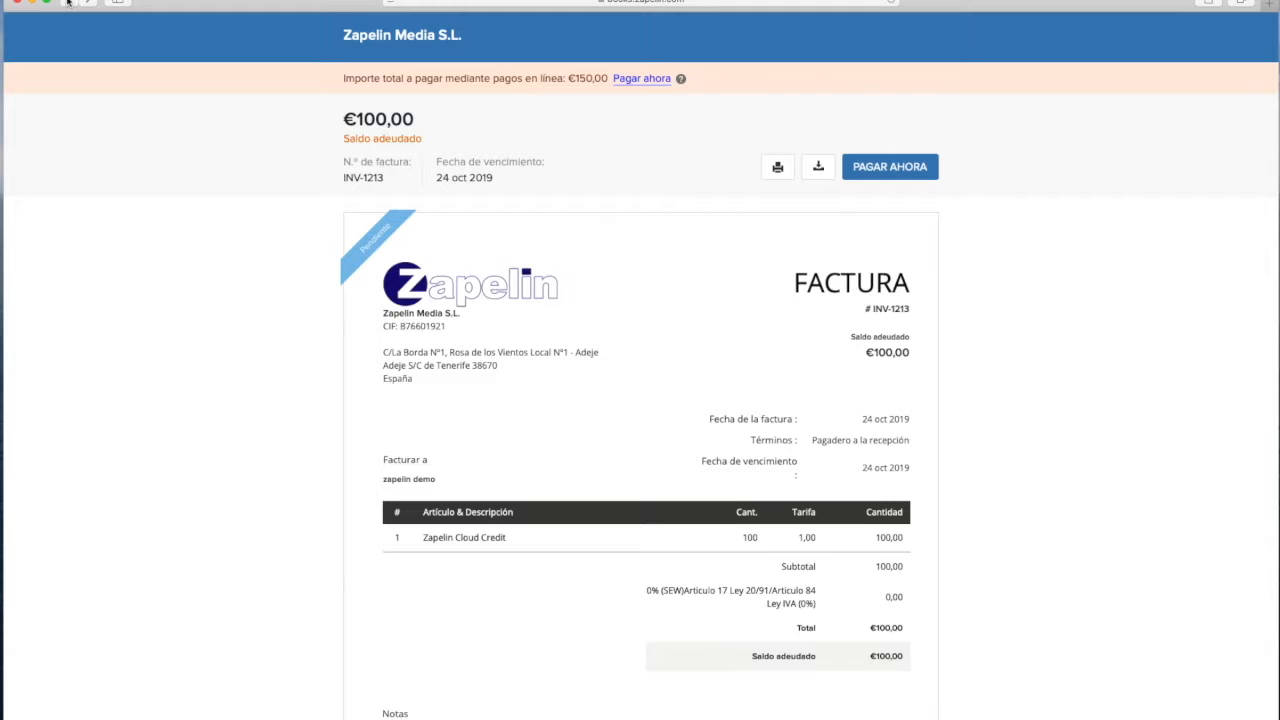
left_click(68, 2)
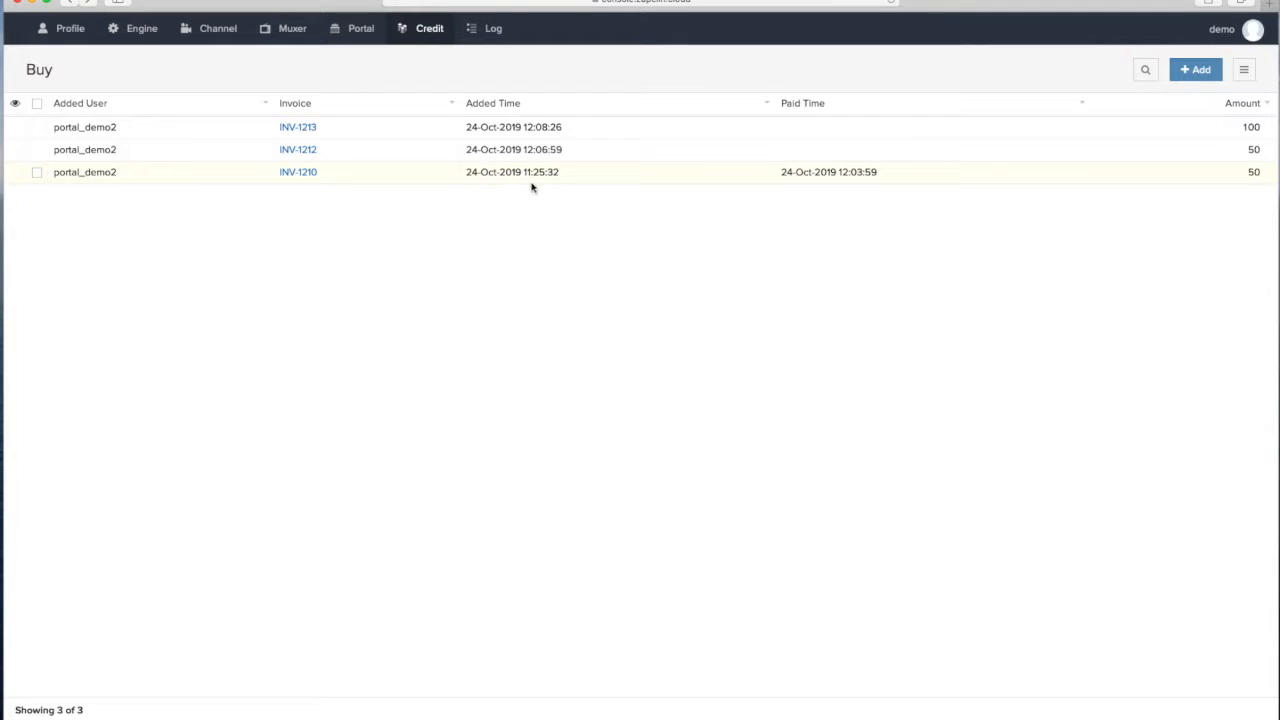
Step: Review the saved channel in the channel settings, and start a new engine labelled rainews_engine
mouse_move(214, 29)
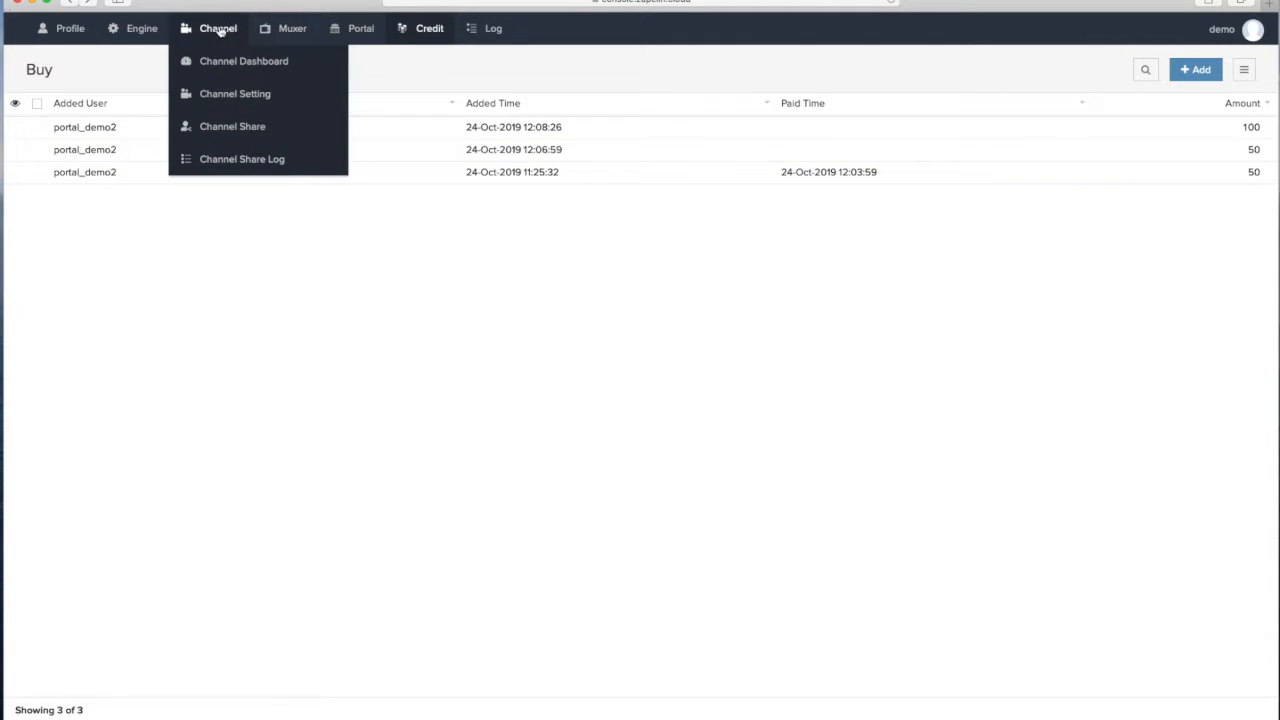
left_click(233, 95)
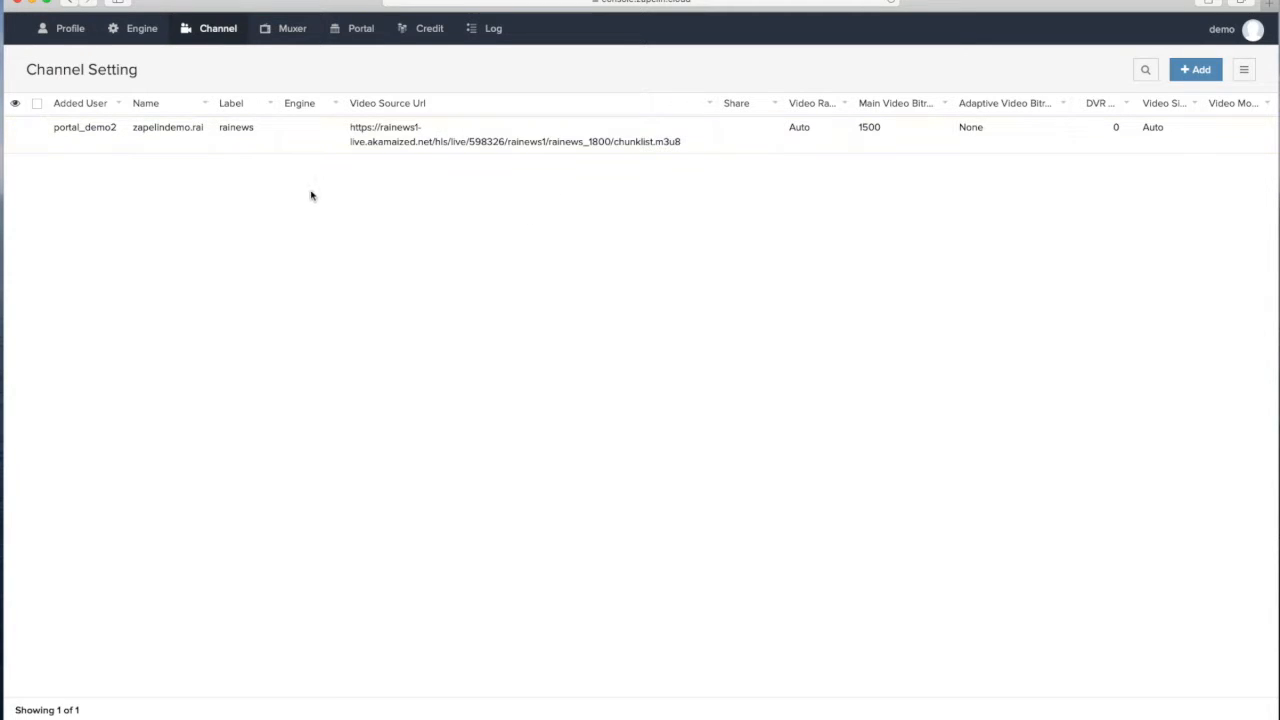
left_click(143, 32)
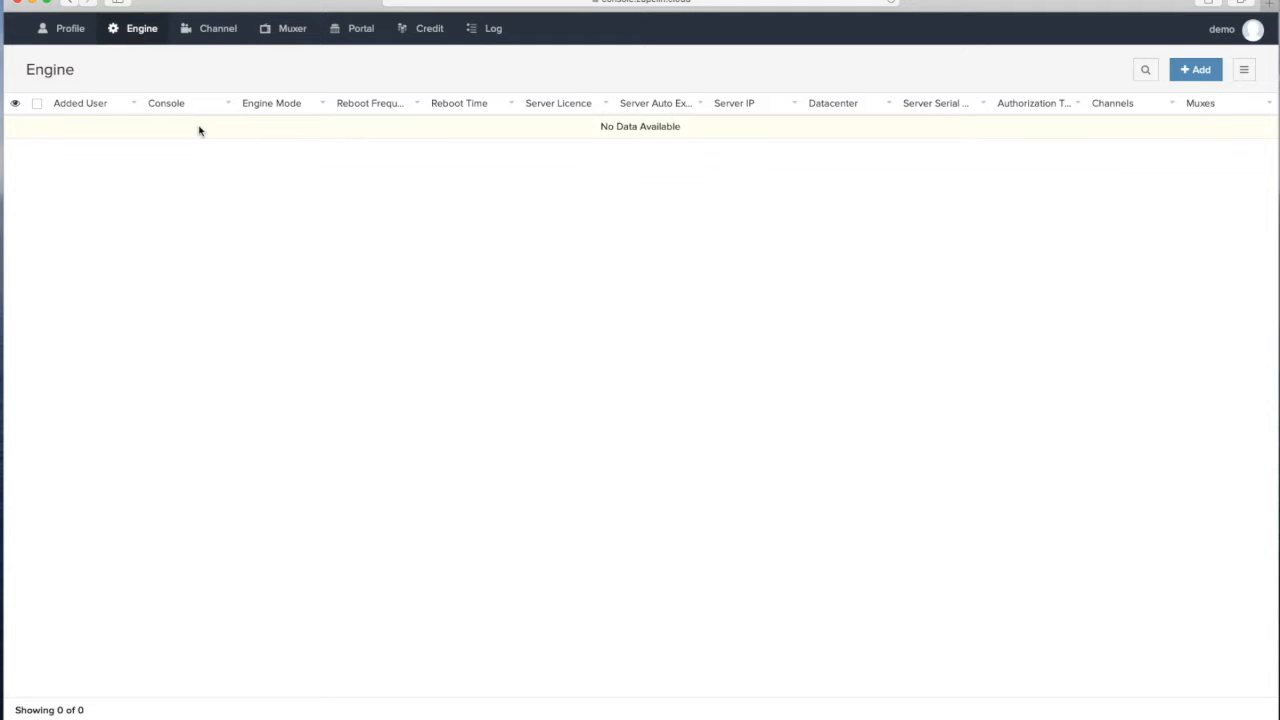
left_click(1188, 82)
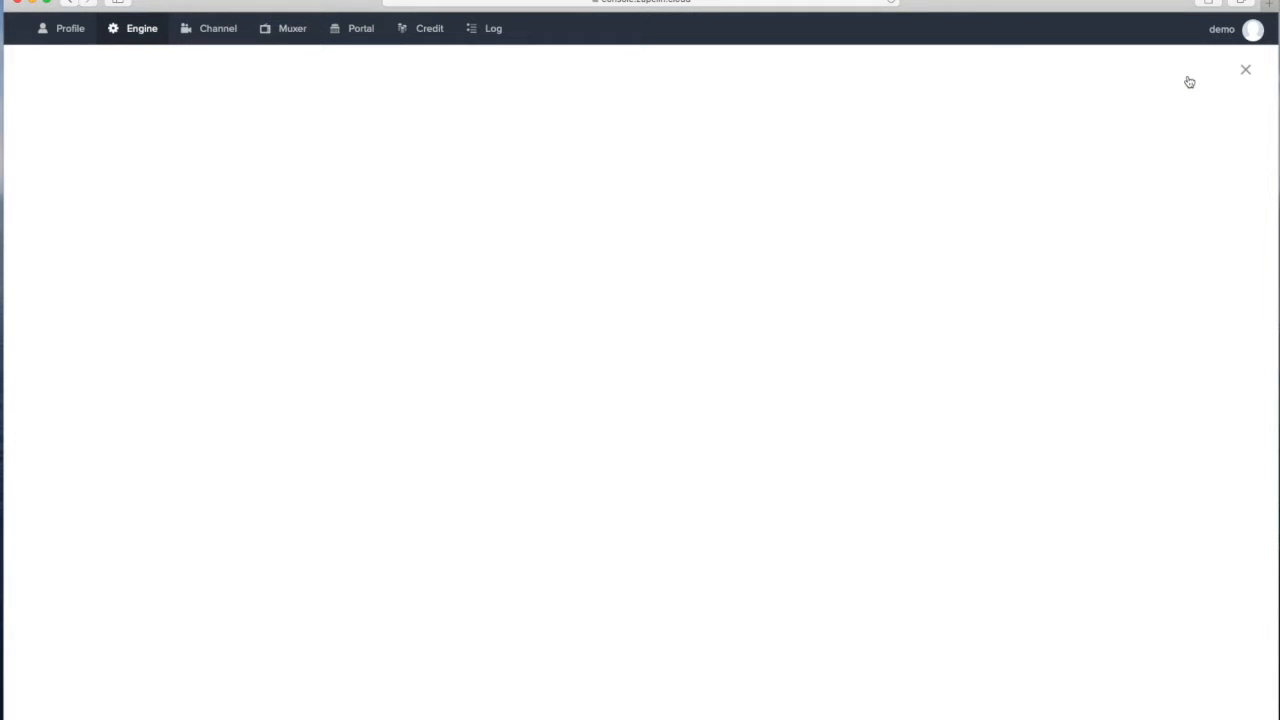
left_click(390, 117)
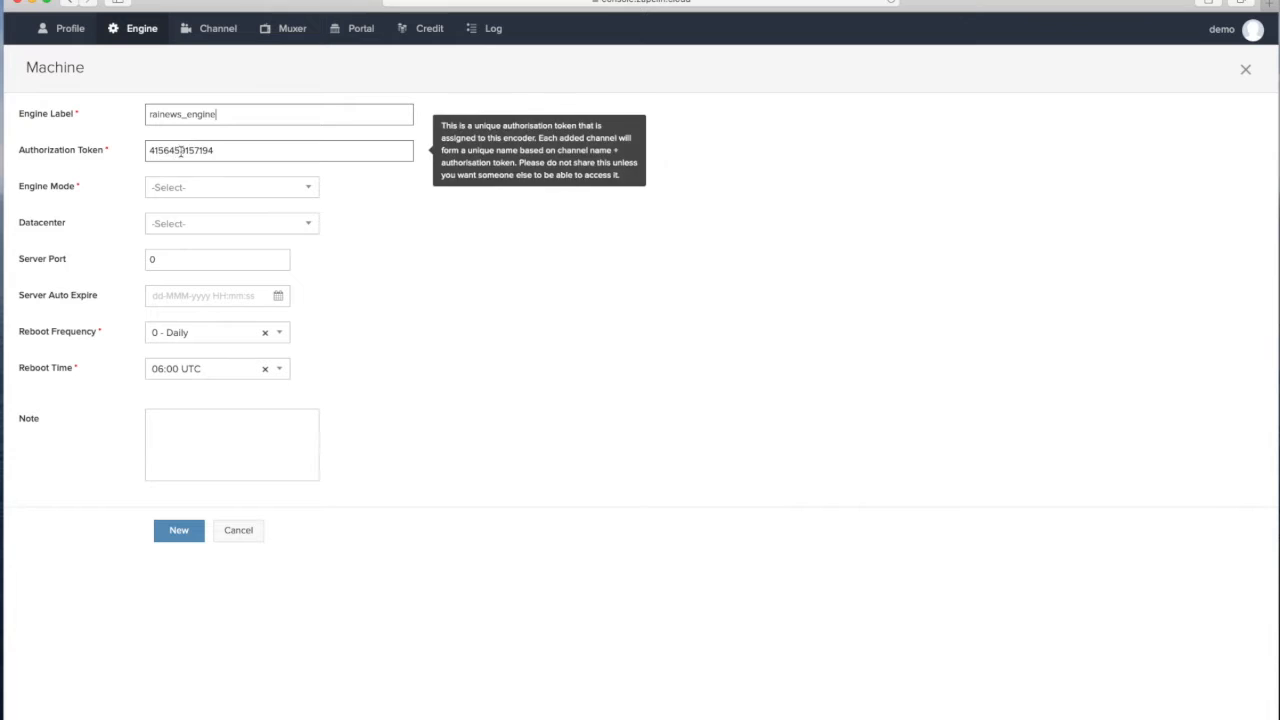
Step: Review the available engine modes and set the new engine's mode to CX2 - HD Transcoder
left_click(311, 191)
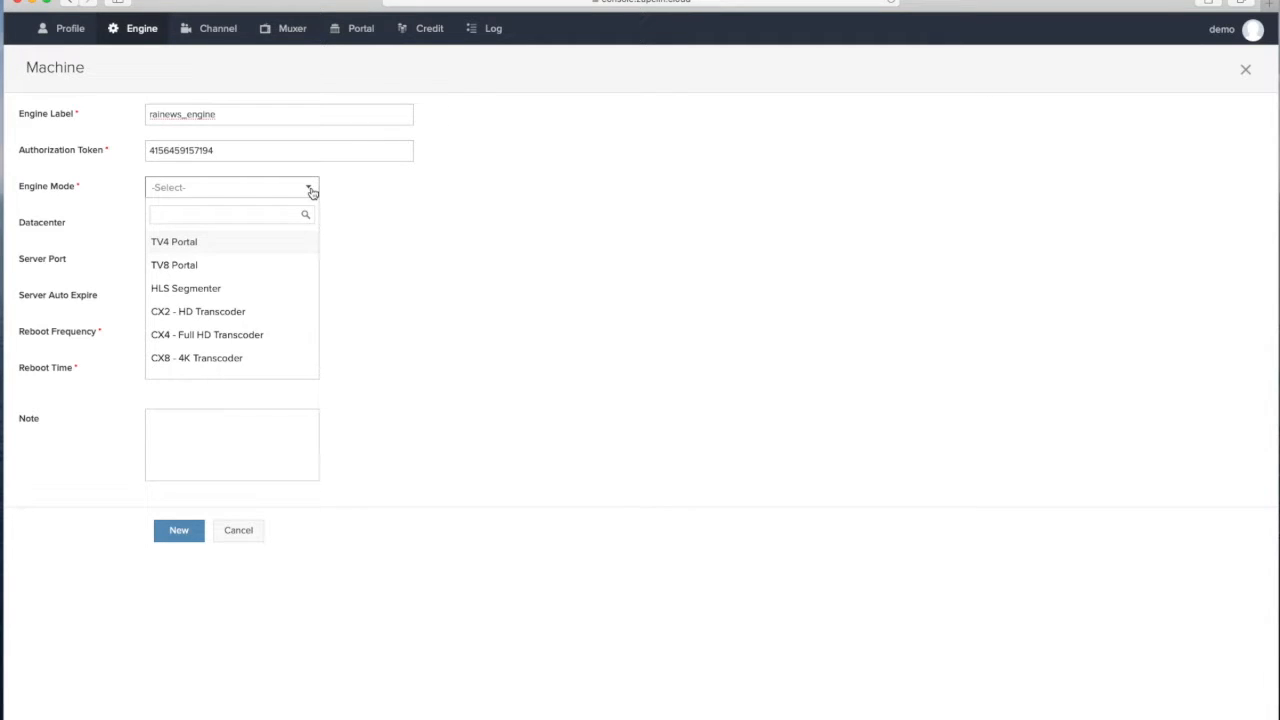
scroll(262, 295, "down", 5)
scroll(260, 288, "up", 2)
scroll(260, 288, "down", 2)
scroll(260, 288, "up", 2)
scroll(260, 288, "up", 1)
scroll(260, 288, "up", 2)
scroll(261, 288, "up", 3)
left_click(212, 313)
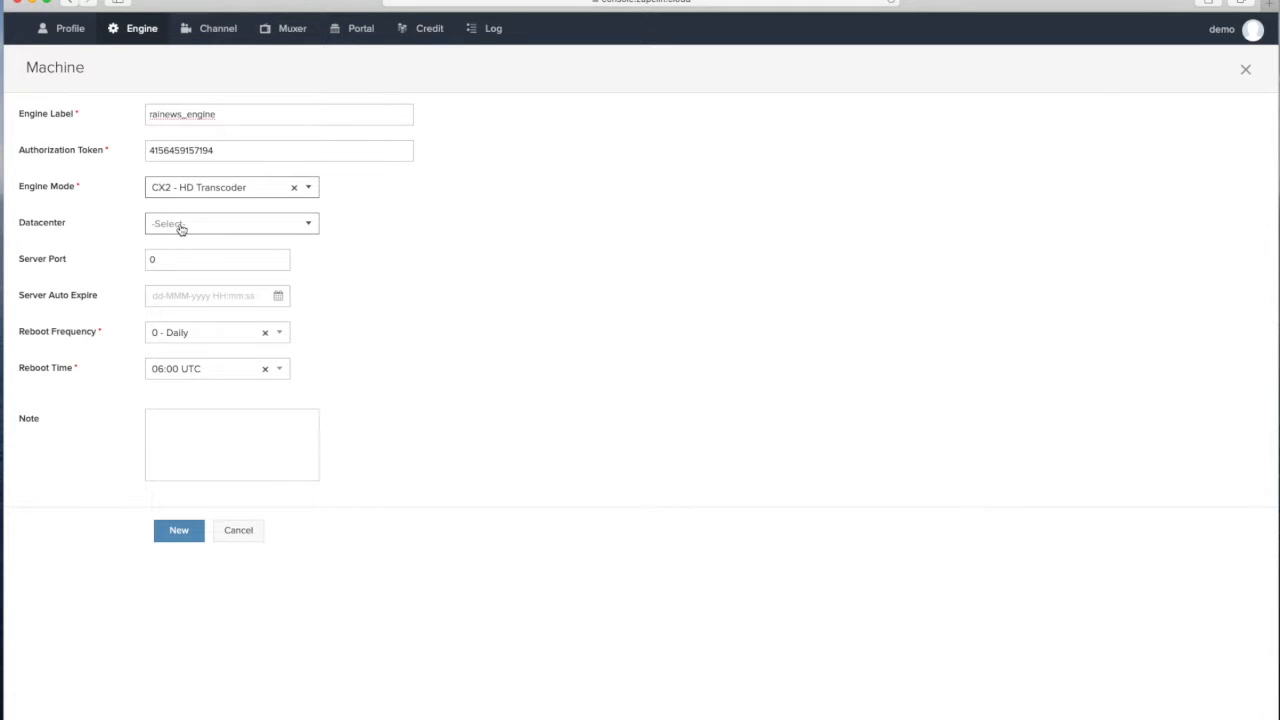
Step: Compare the datacenter choices and try to create the engine in datacenter bcn1-dc1
left_click(195, 229)
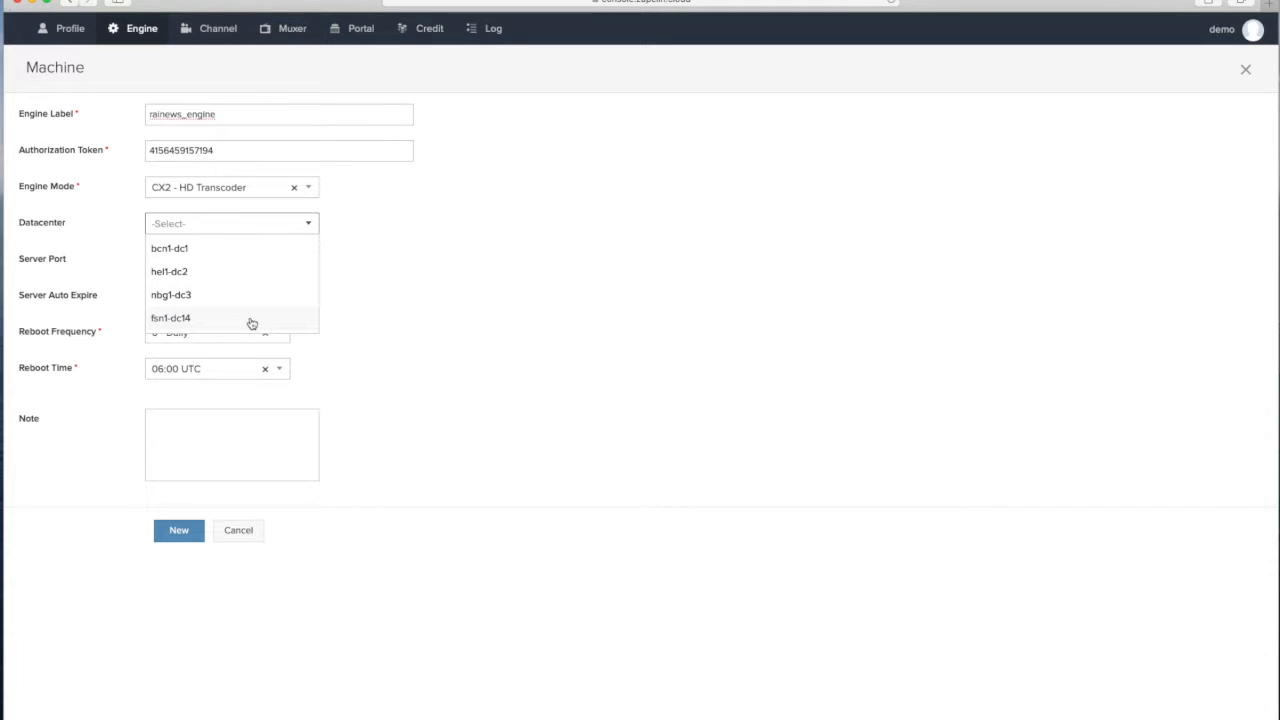
left_click(388, 289)
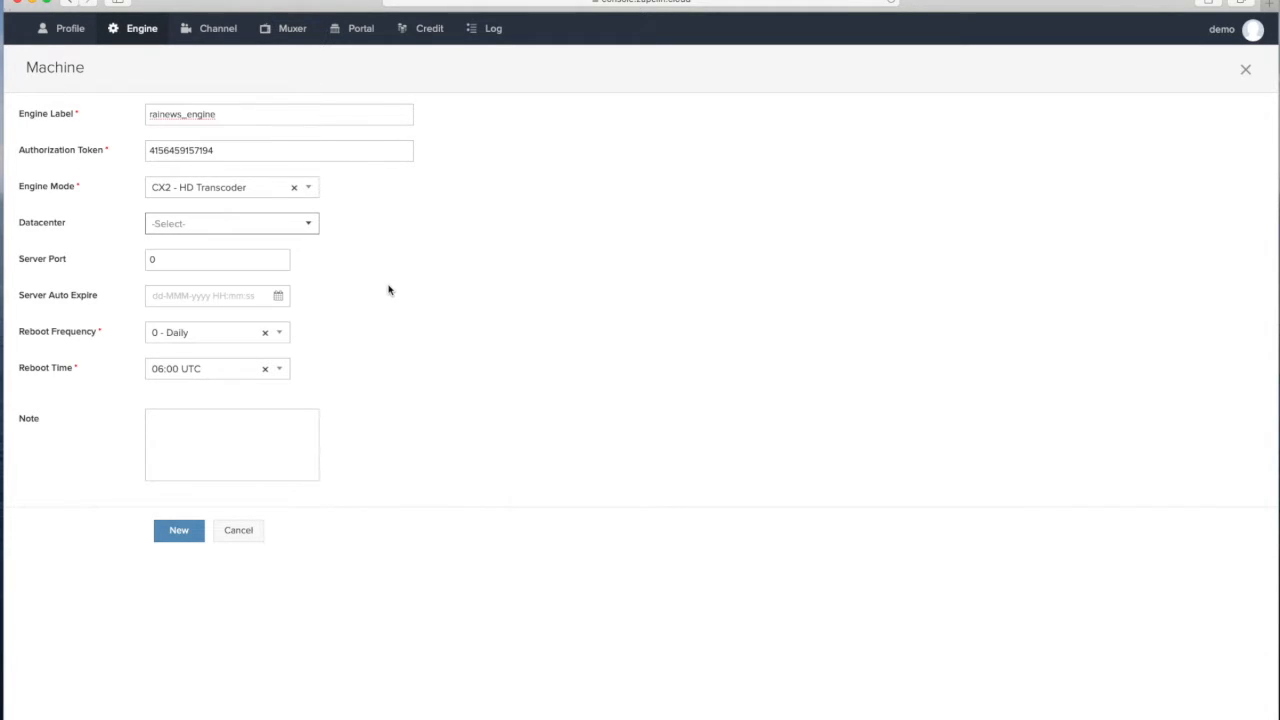
left_click(310, 226)
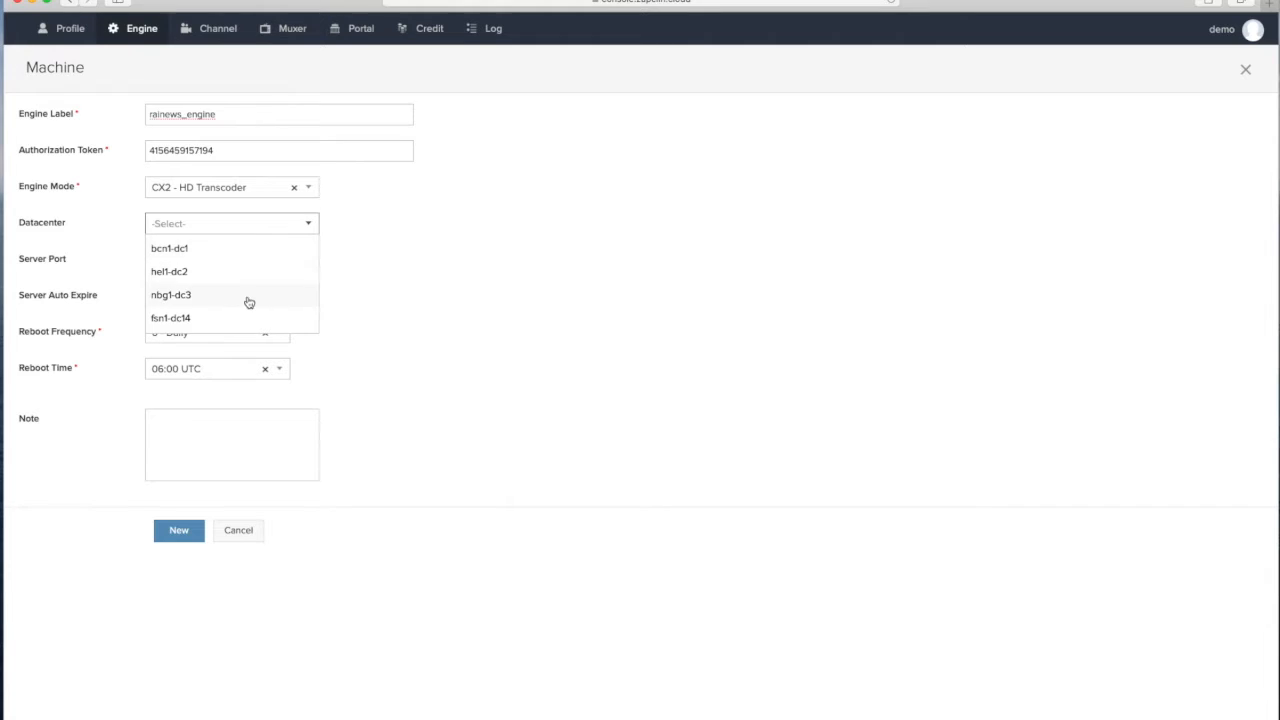
left_click(430, 247)
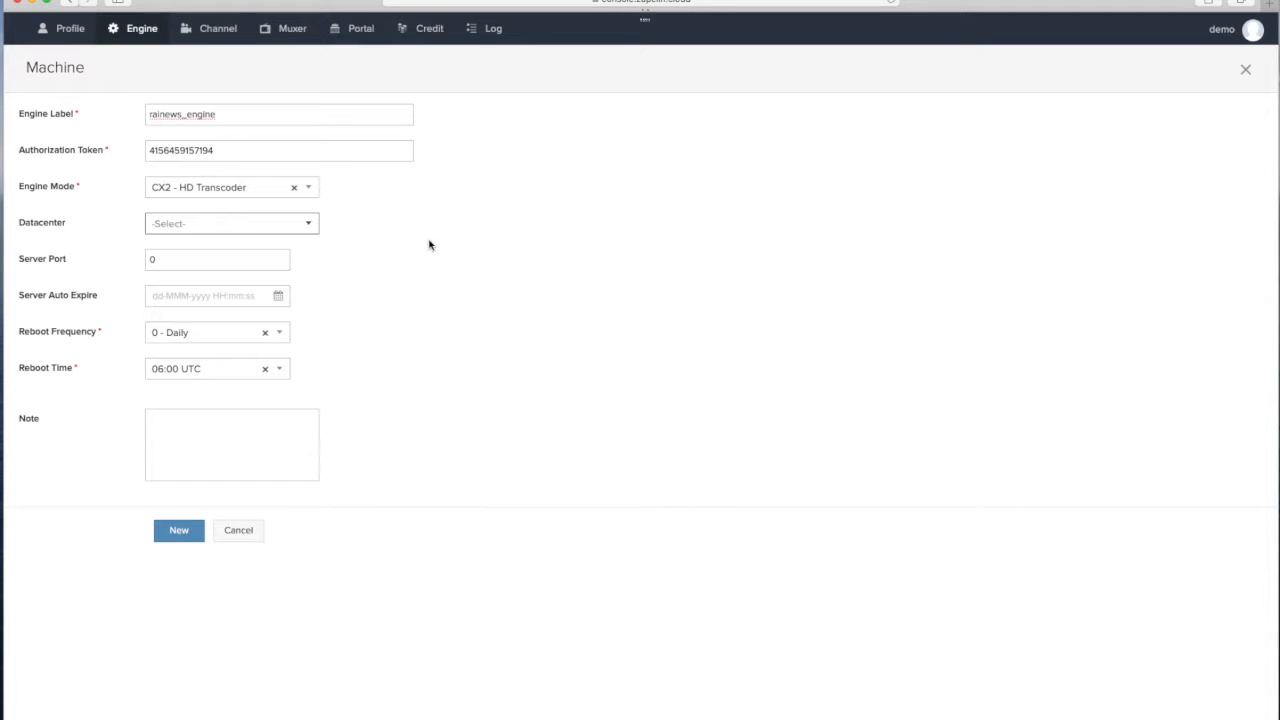
left_click(318, 230)
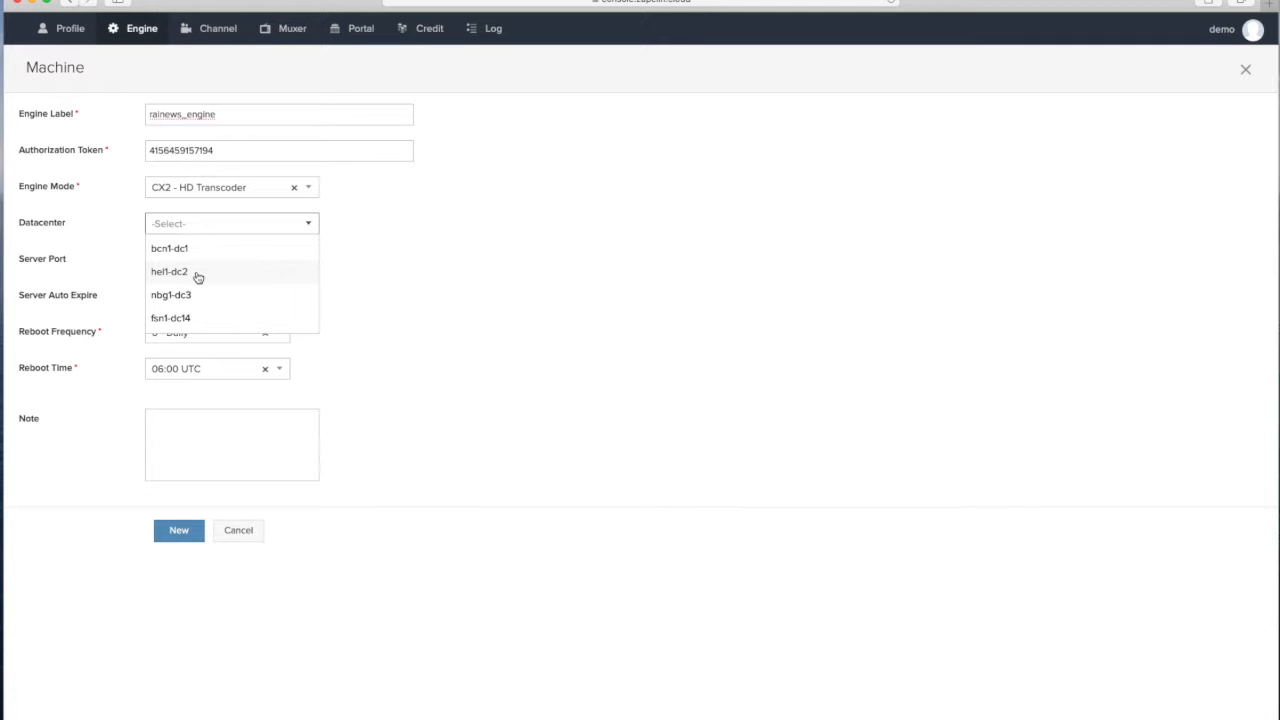
left_click(389, 278)
left_click(305, 226)
left_click(185, 248)
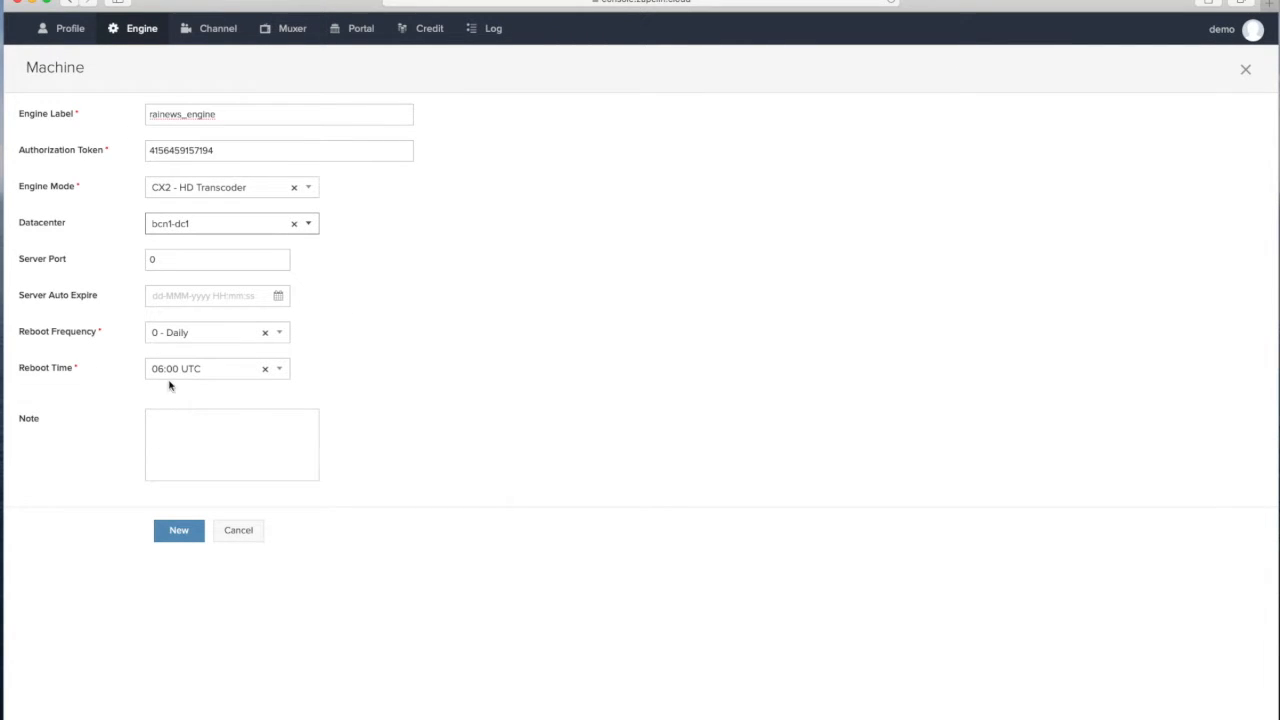
left_click(180, 535)
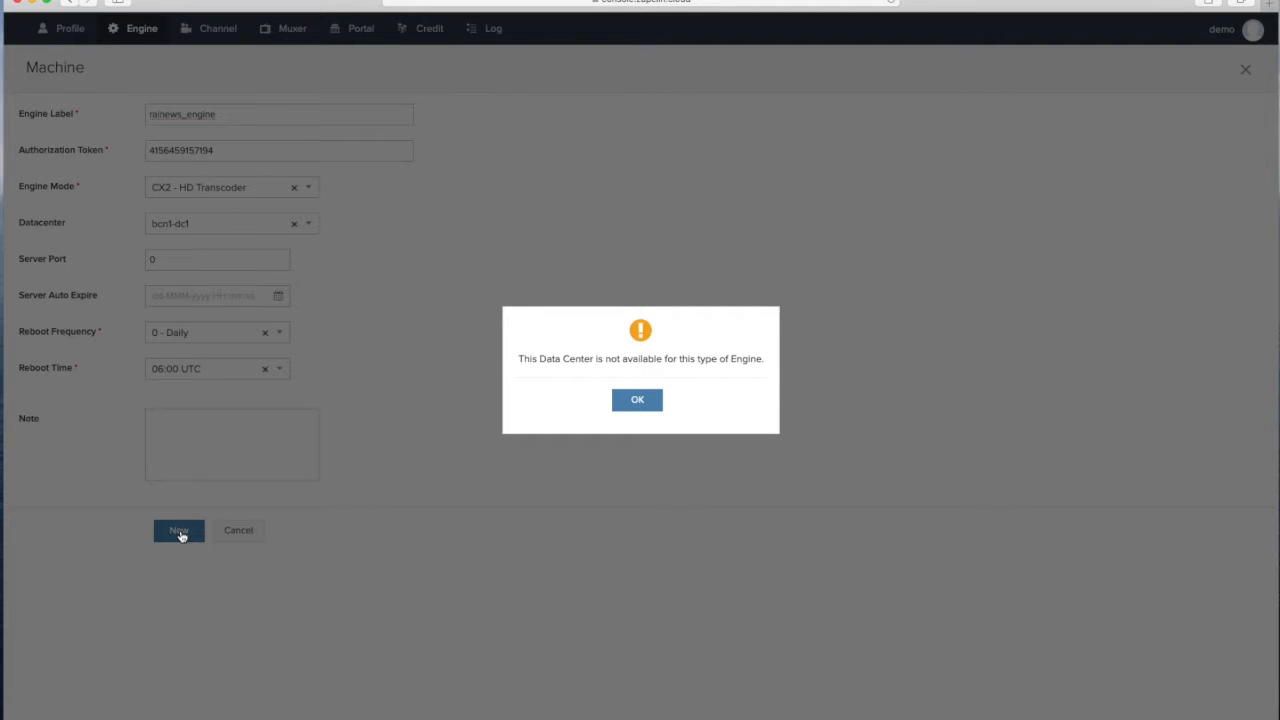
left_click(640, 404)
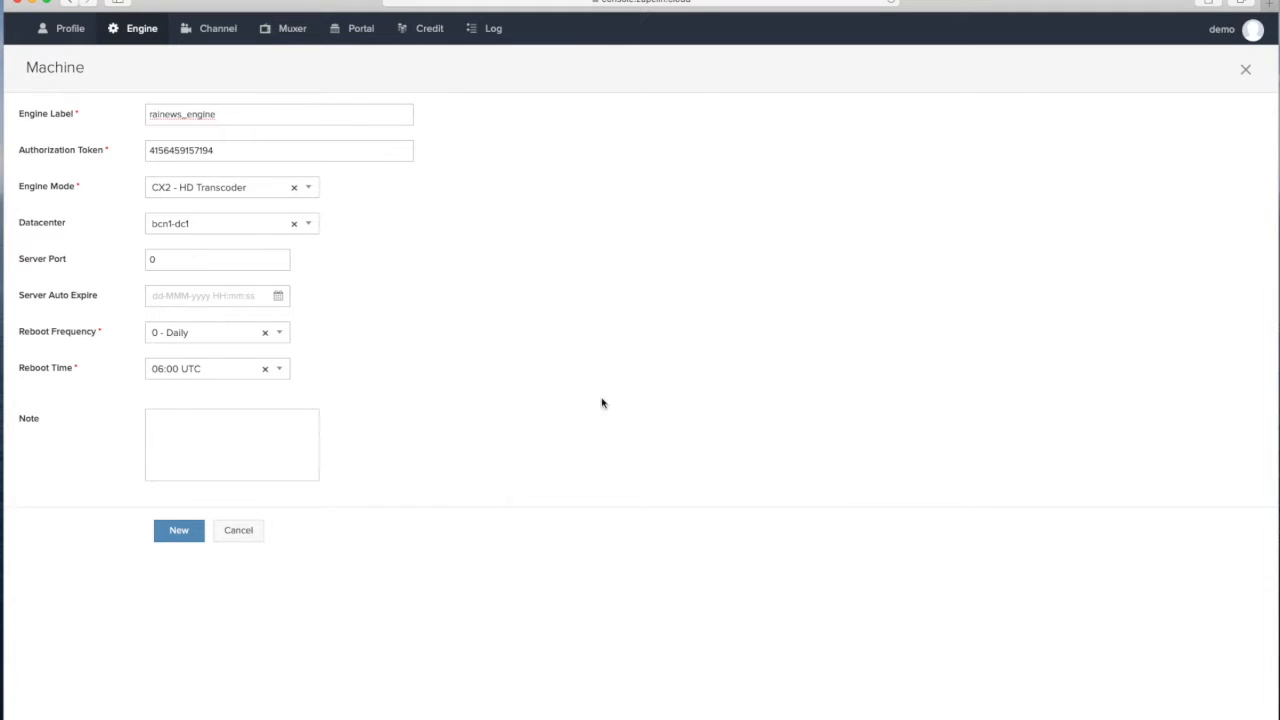
Step: Set the engine's datacenter to hel1-dc2 and create the engine
left_click(262, 225)
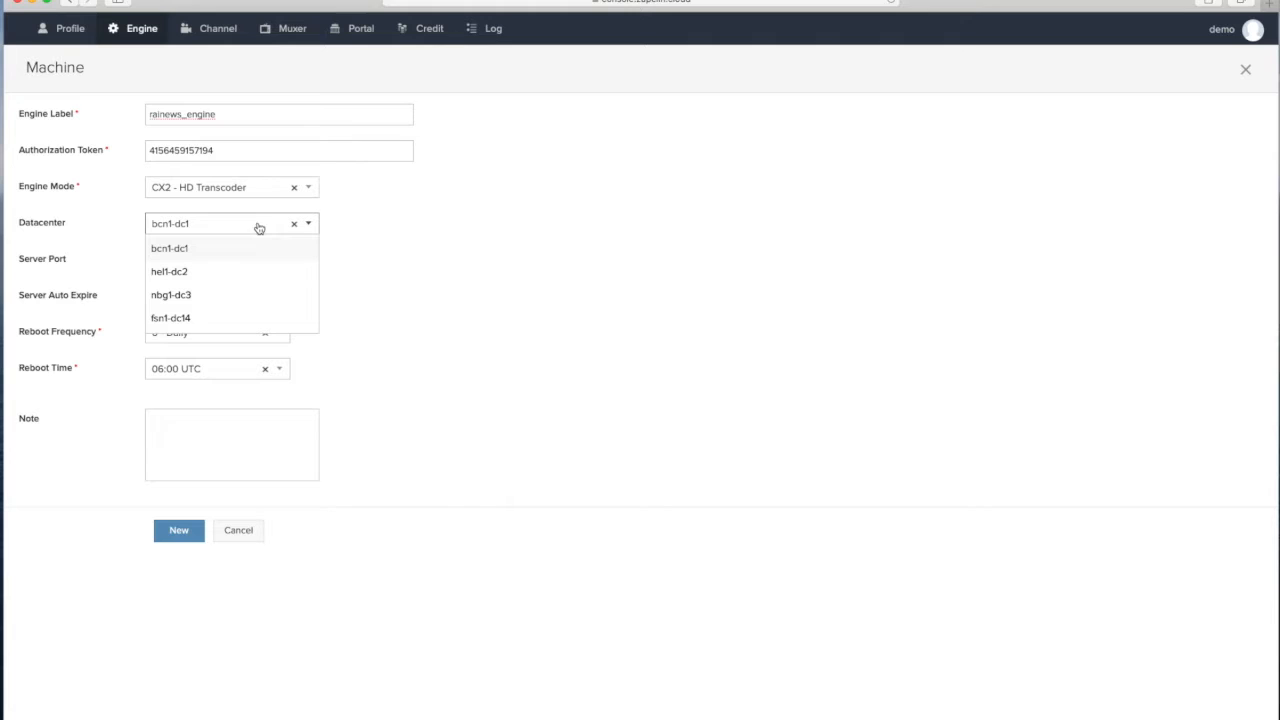
left_click(203, 274)
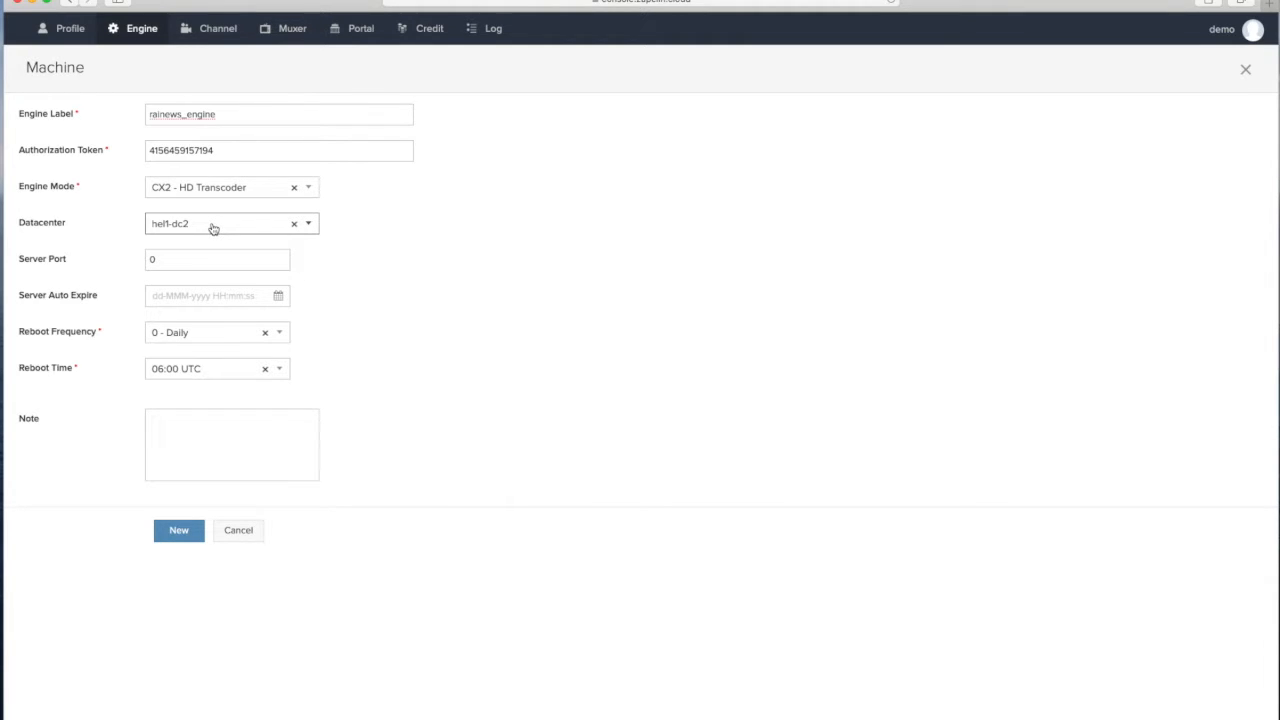
left_click(185, 535)
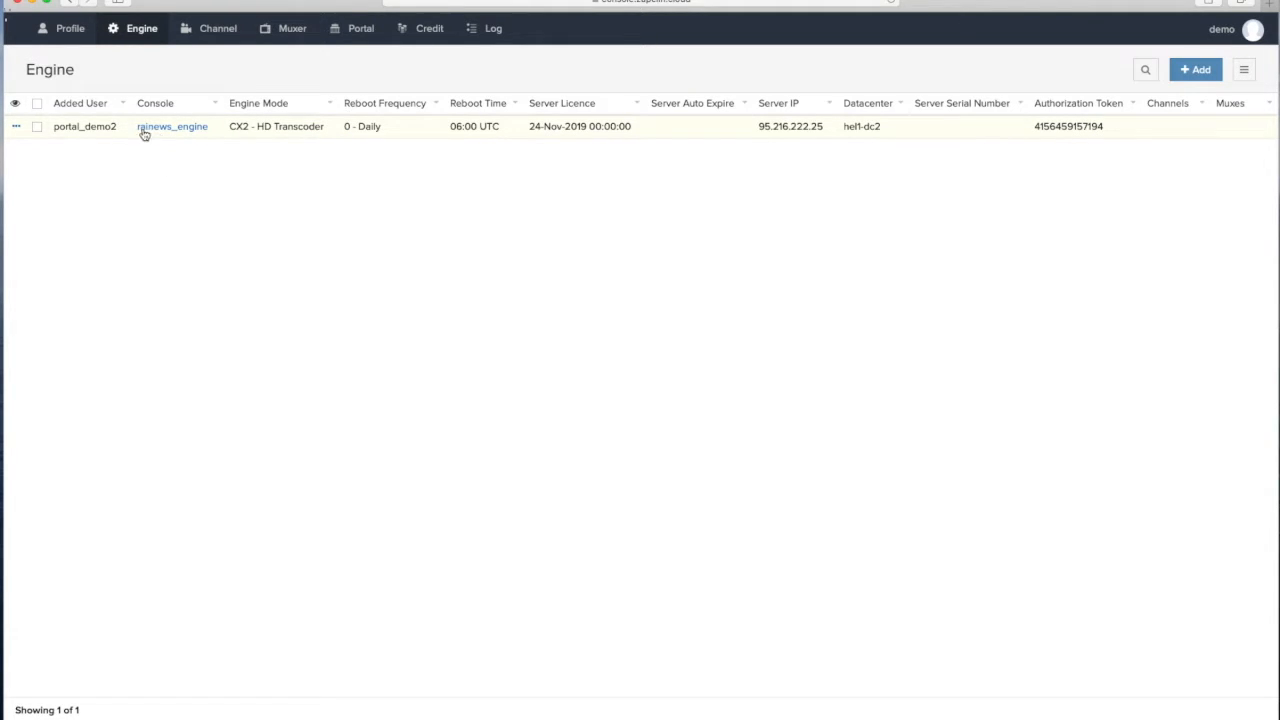
Step: Open the zapelindemo.rai channel for editing and assign rainews_engine as its engine
mouse_move(209, 38)
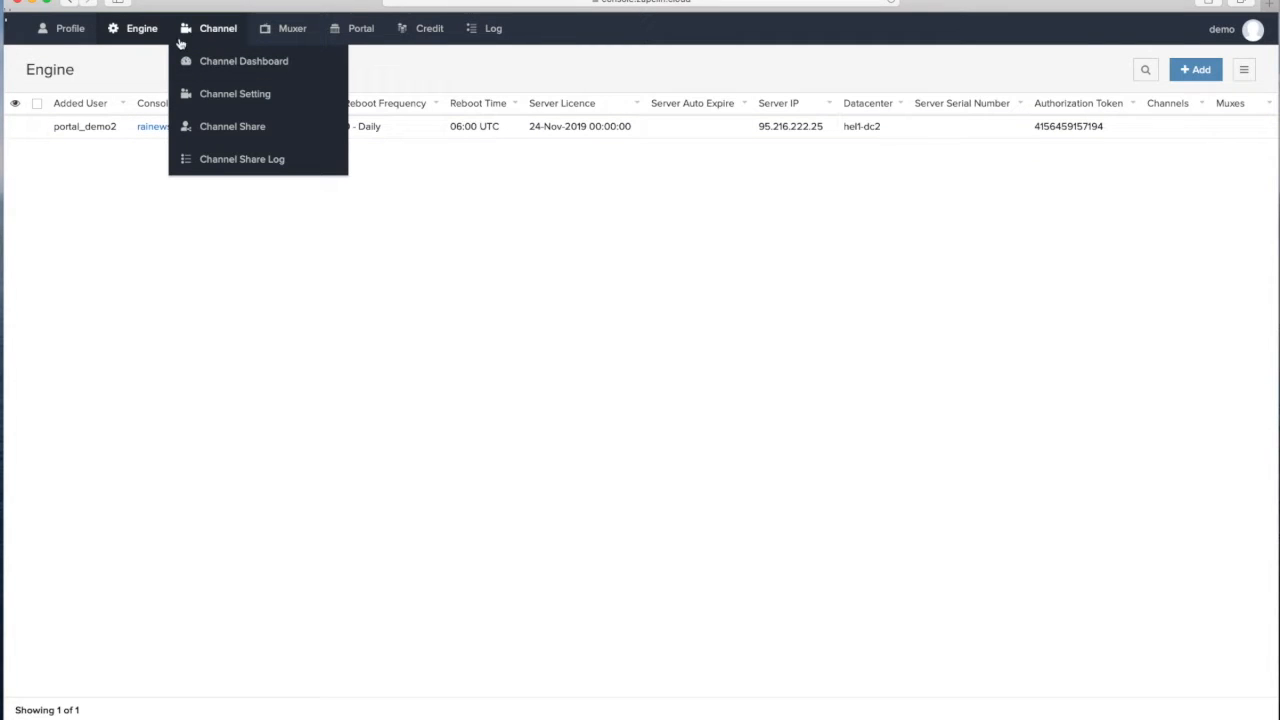
left_click(213, 100)
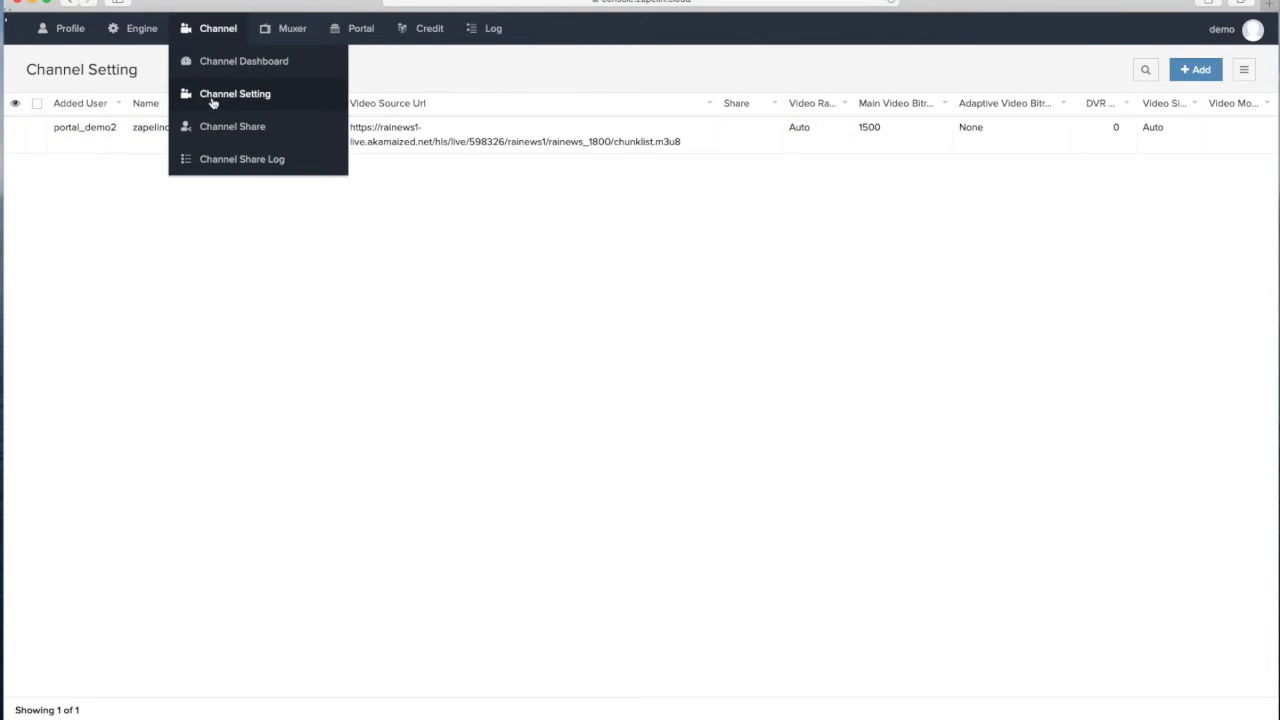
double_click(458, 141)
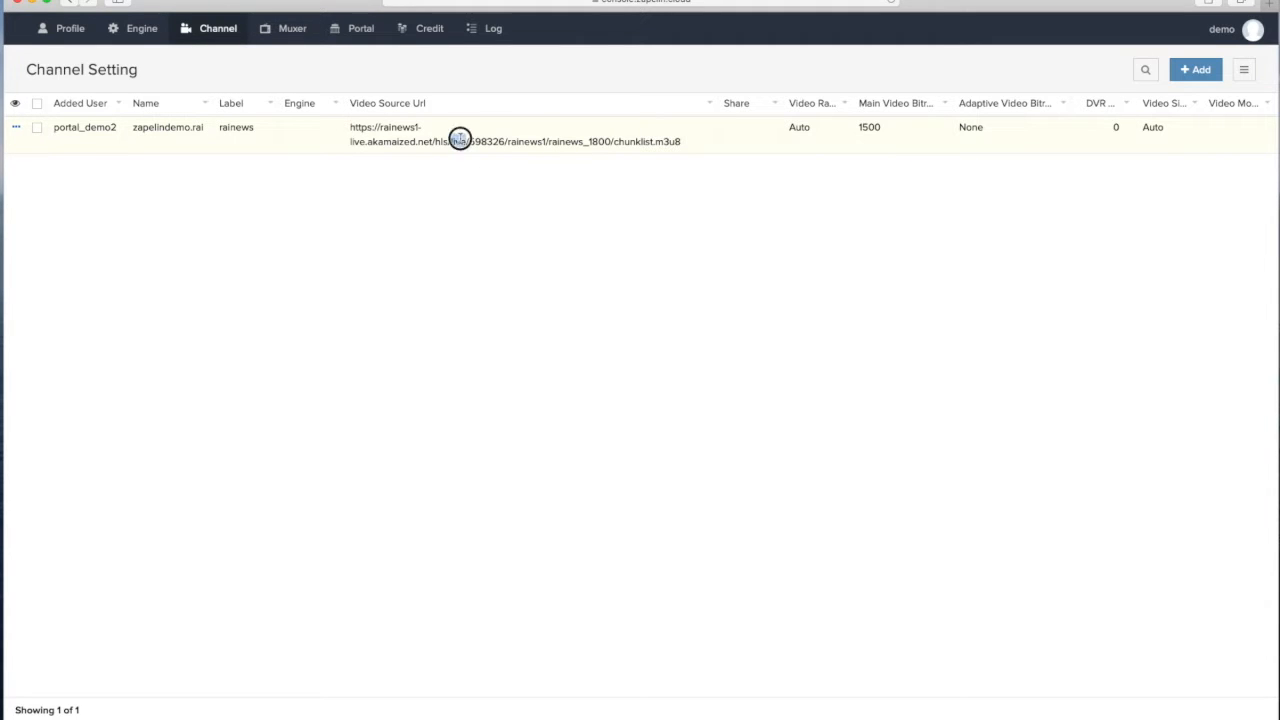
left_click(36, 128)
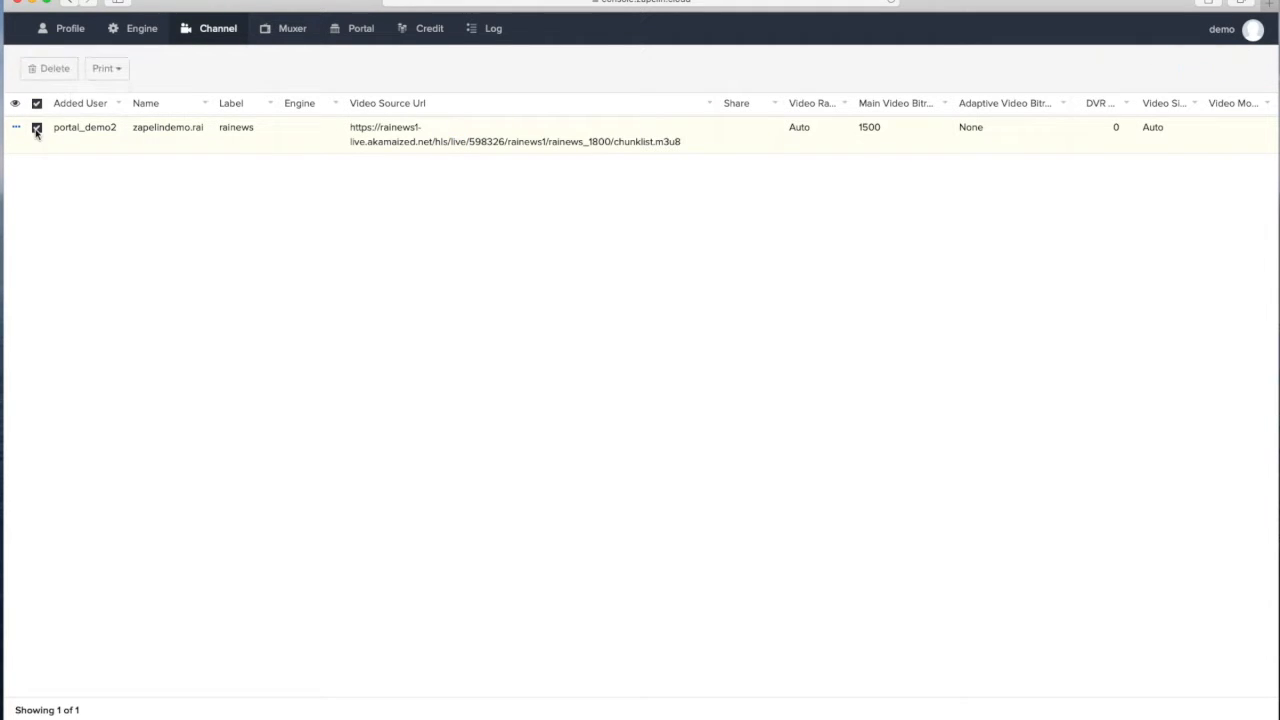
left_click(16, 128)
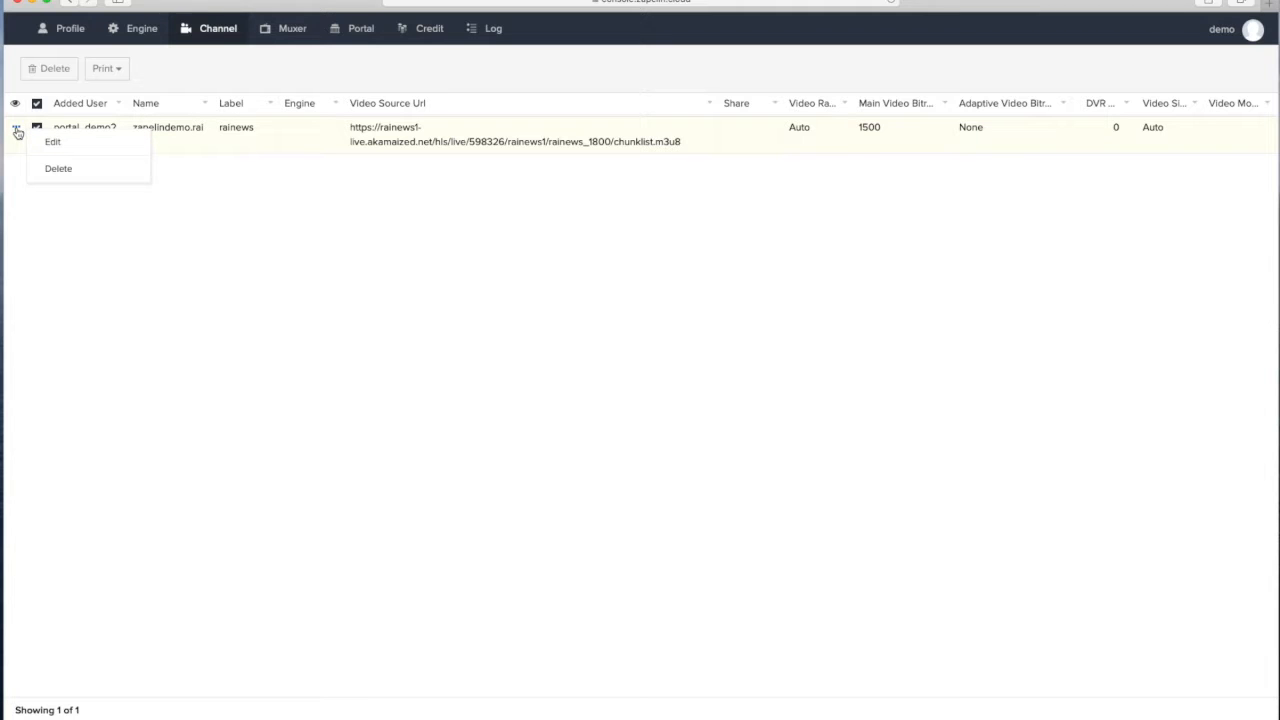
left_click(52, 144)
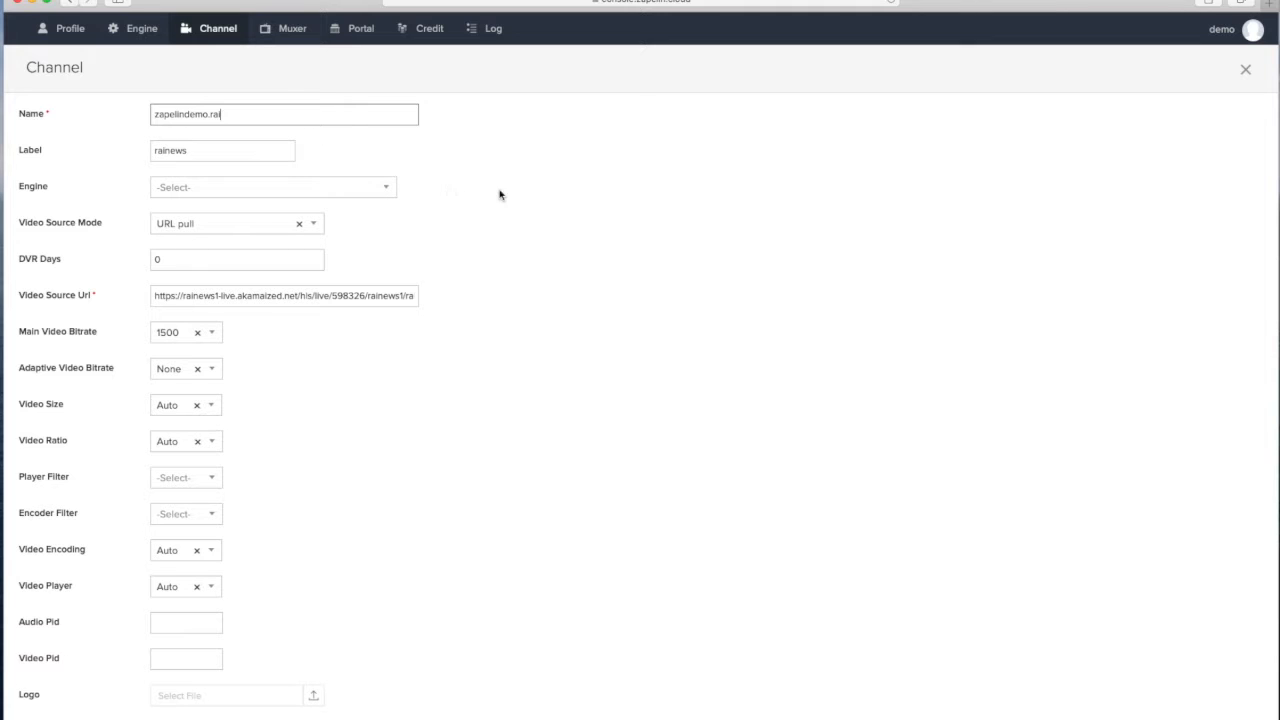
left_click(216, 193)
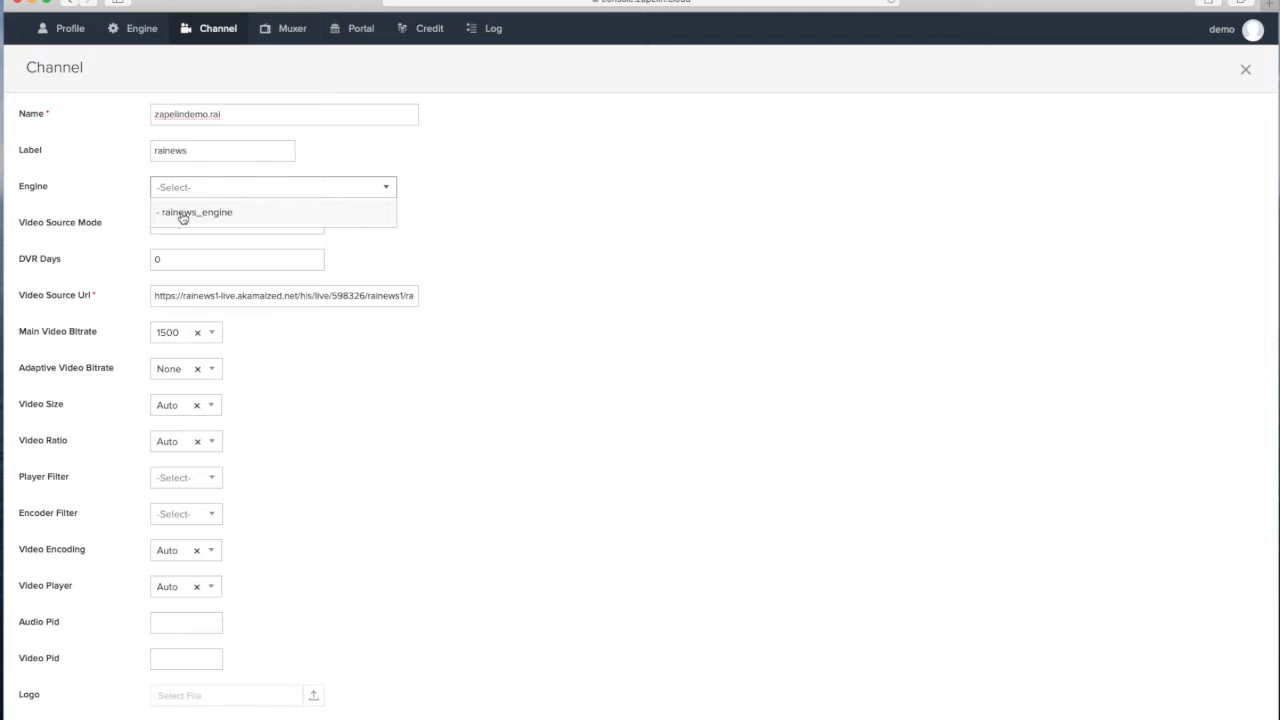
left_click(193, 218)
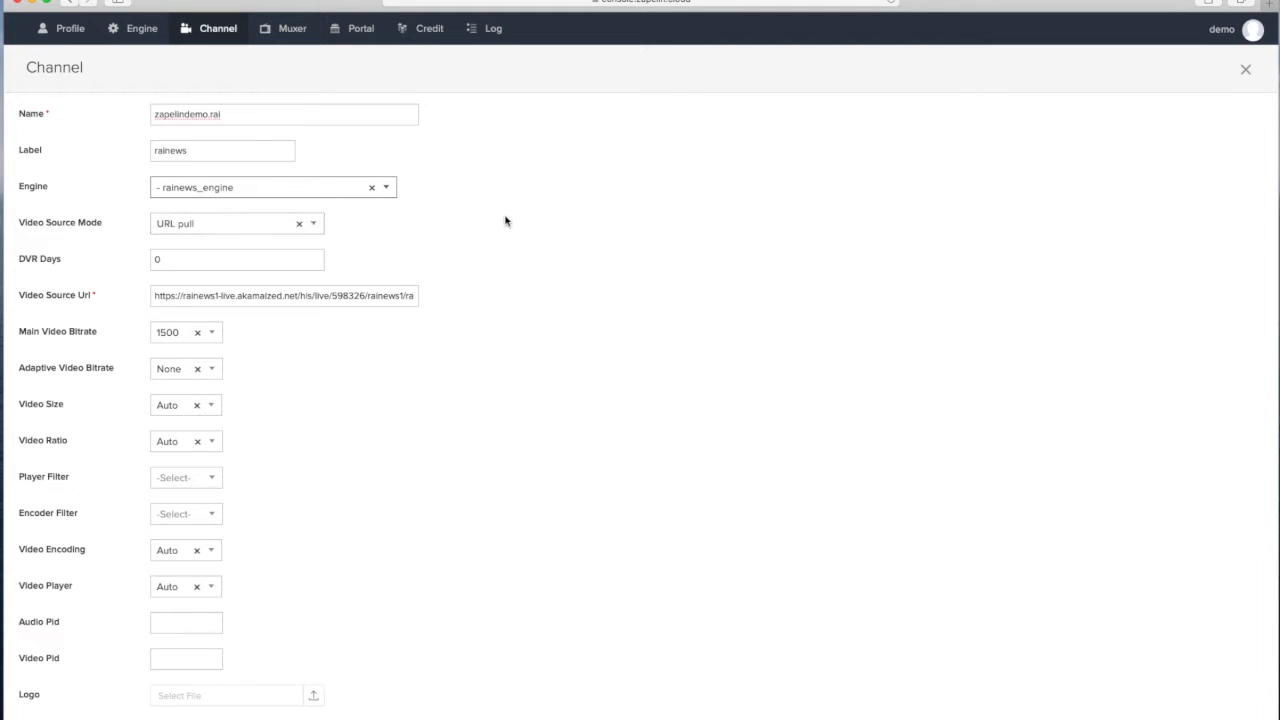
Step: Review the channel's main video bitrate options, keeping 1500, and set the adaptive video bitrate to 1000
scroll(506, 221, "down", 1)
scroll(510, 220, "down", 1)
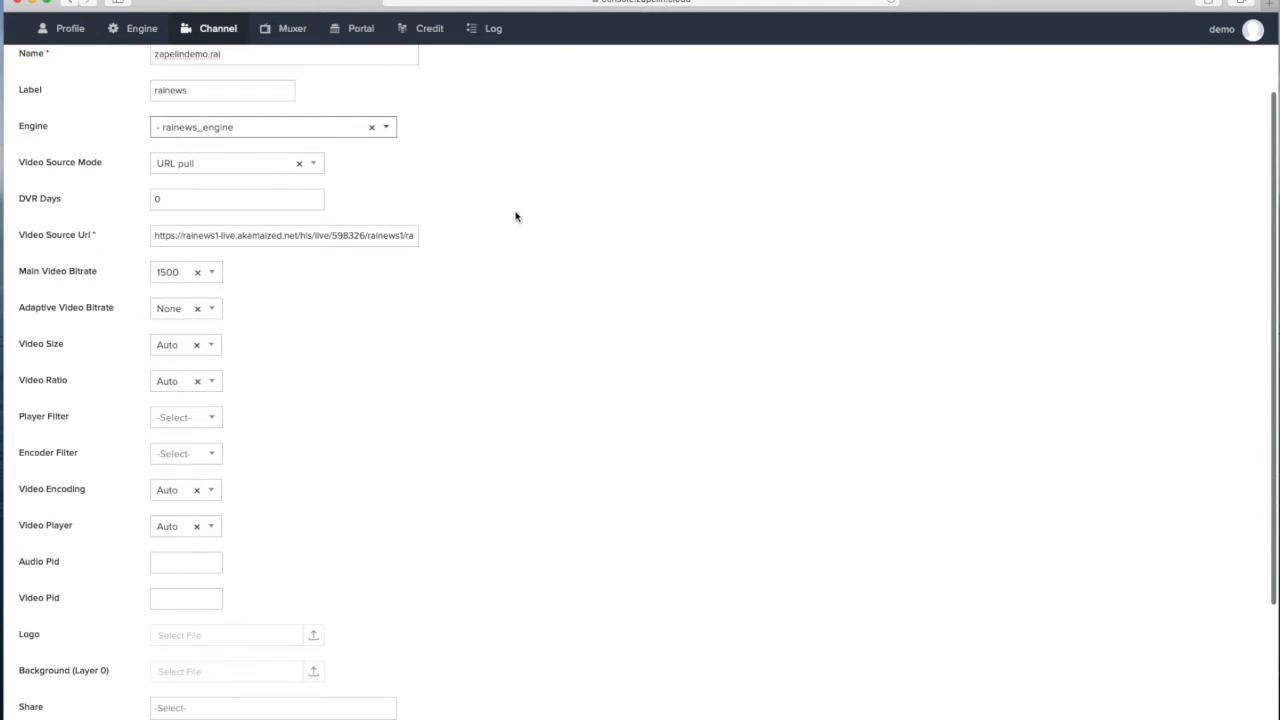
left_click(212, 277)
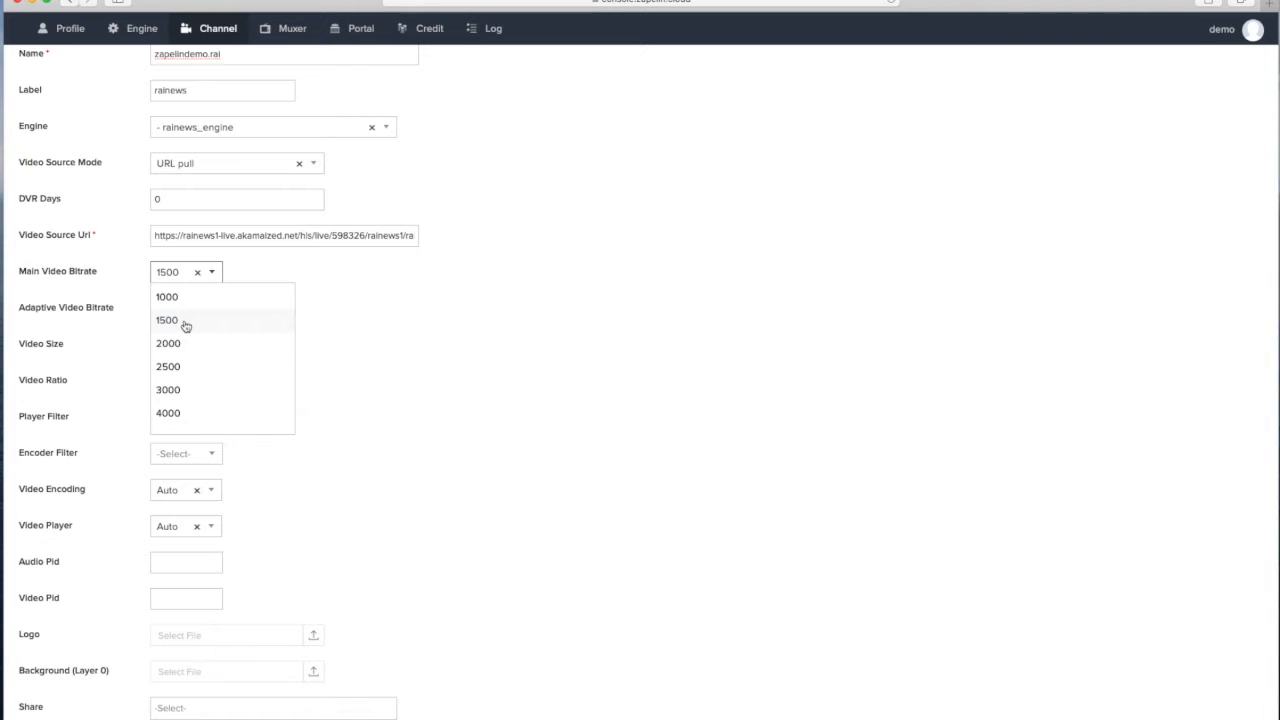
left_click(357, 323)
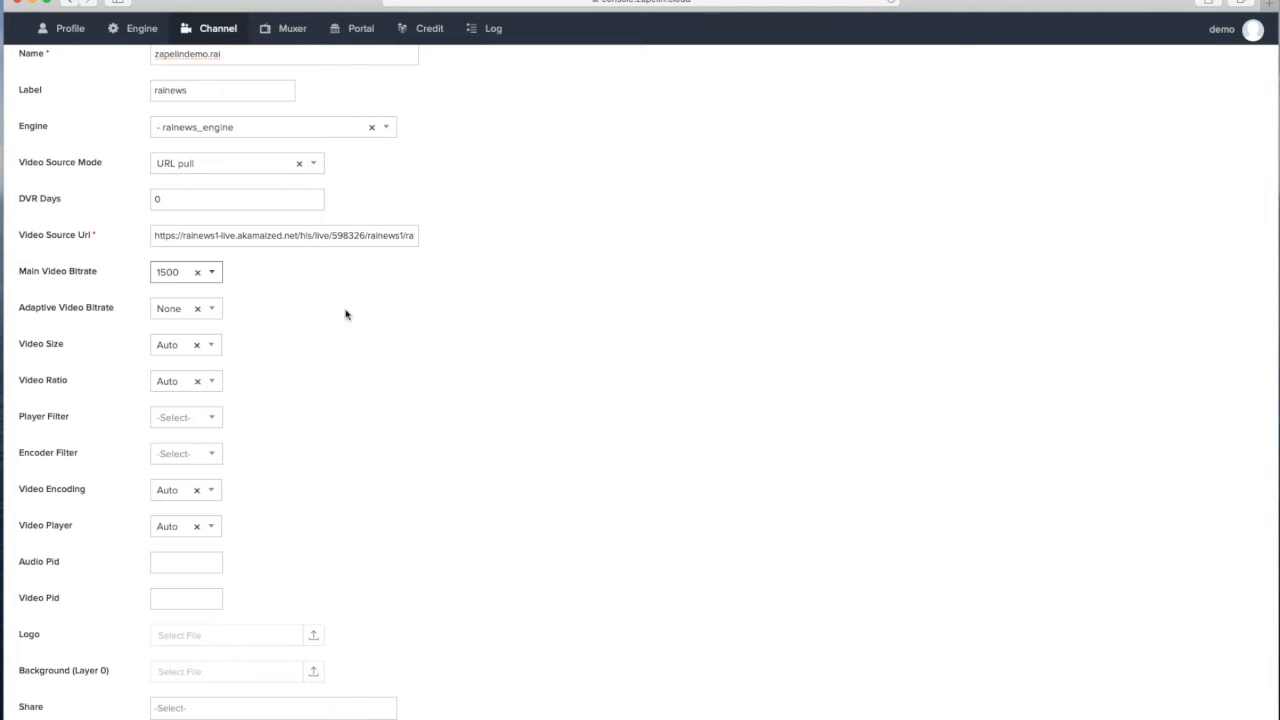
left_click(178, 312)
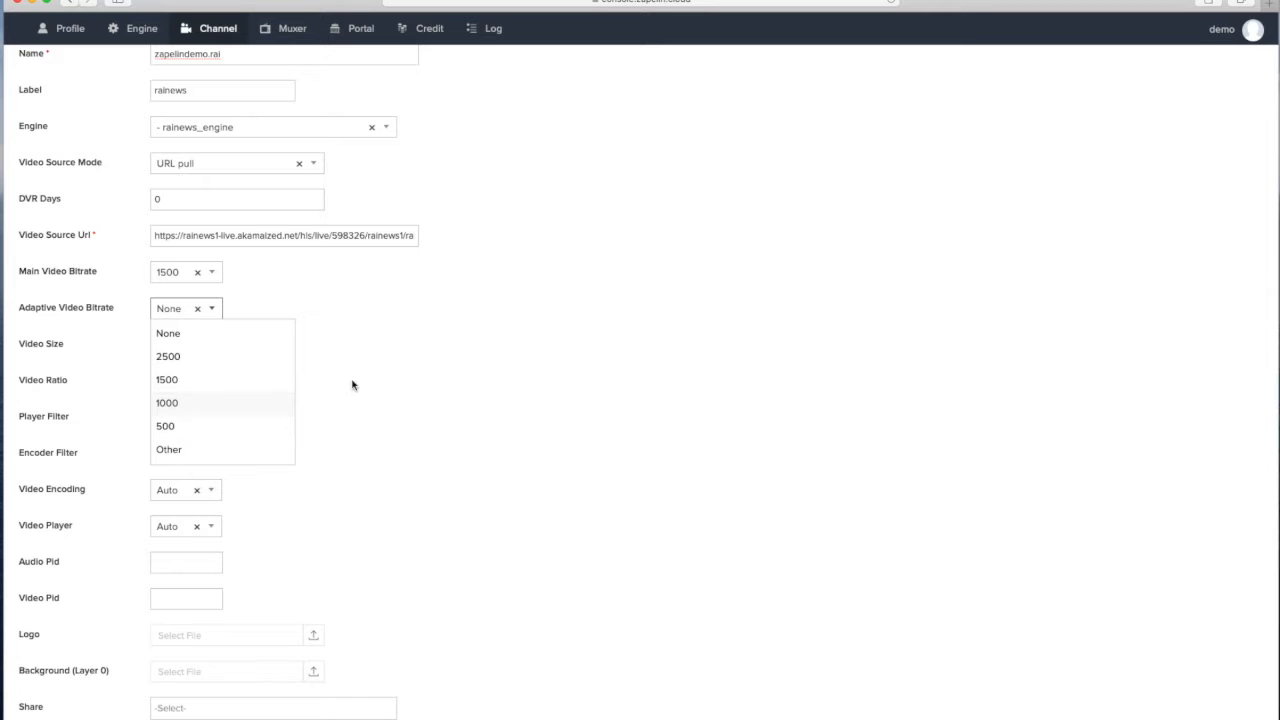
left_click(190, 406)
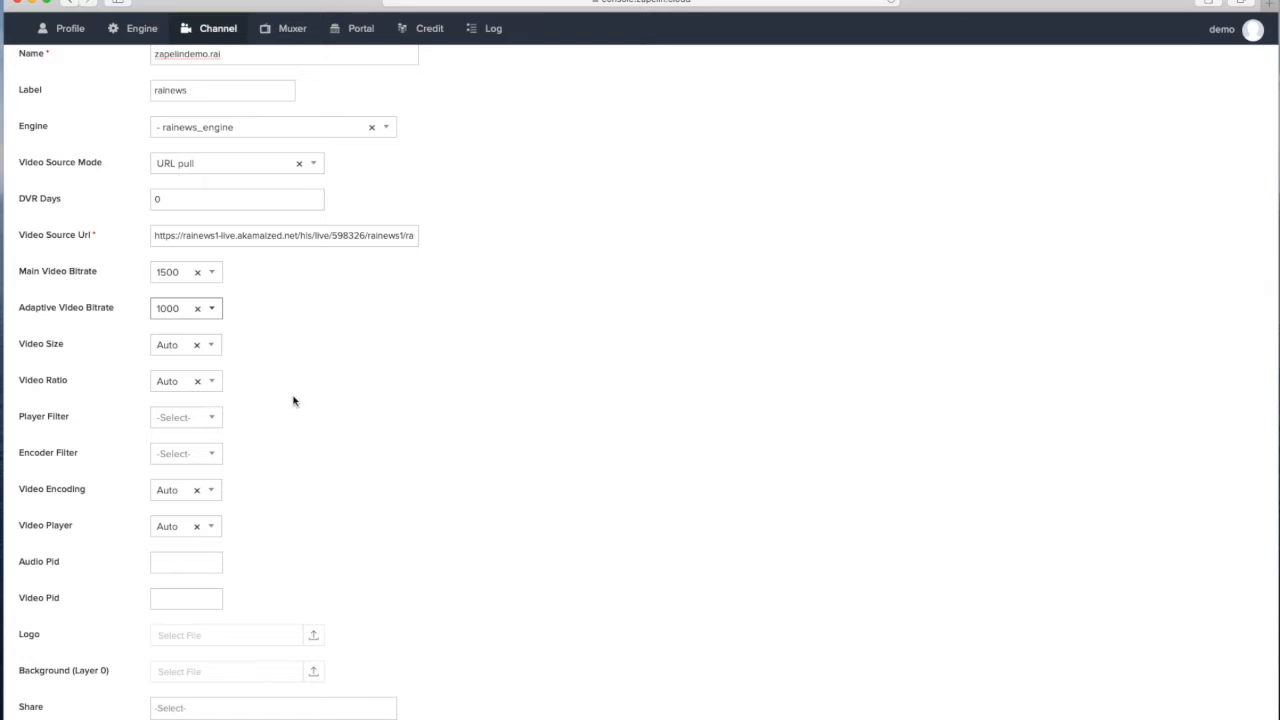
Step: Set the channel's video size to 720x576, keep the video ratio on Auto, and save the channel update
left_click(183, 349)
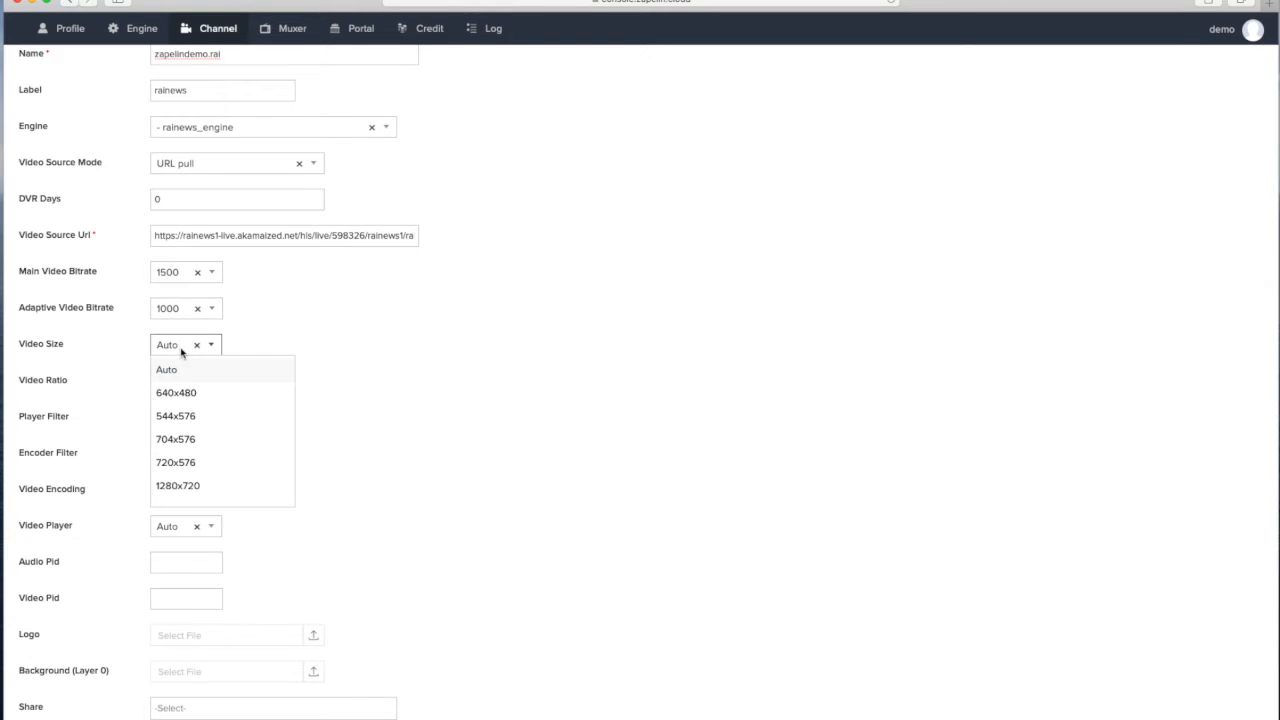
left_click(217, 467)
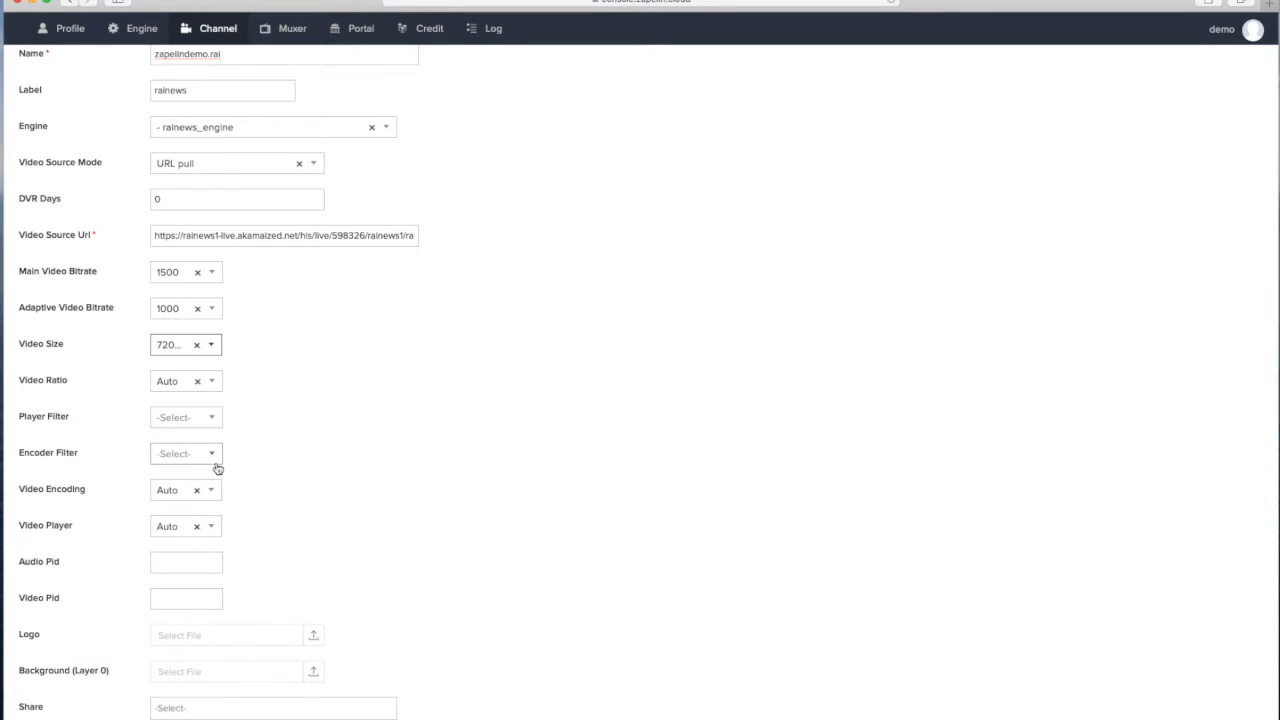
left_click(172, 384)
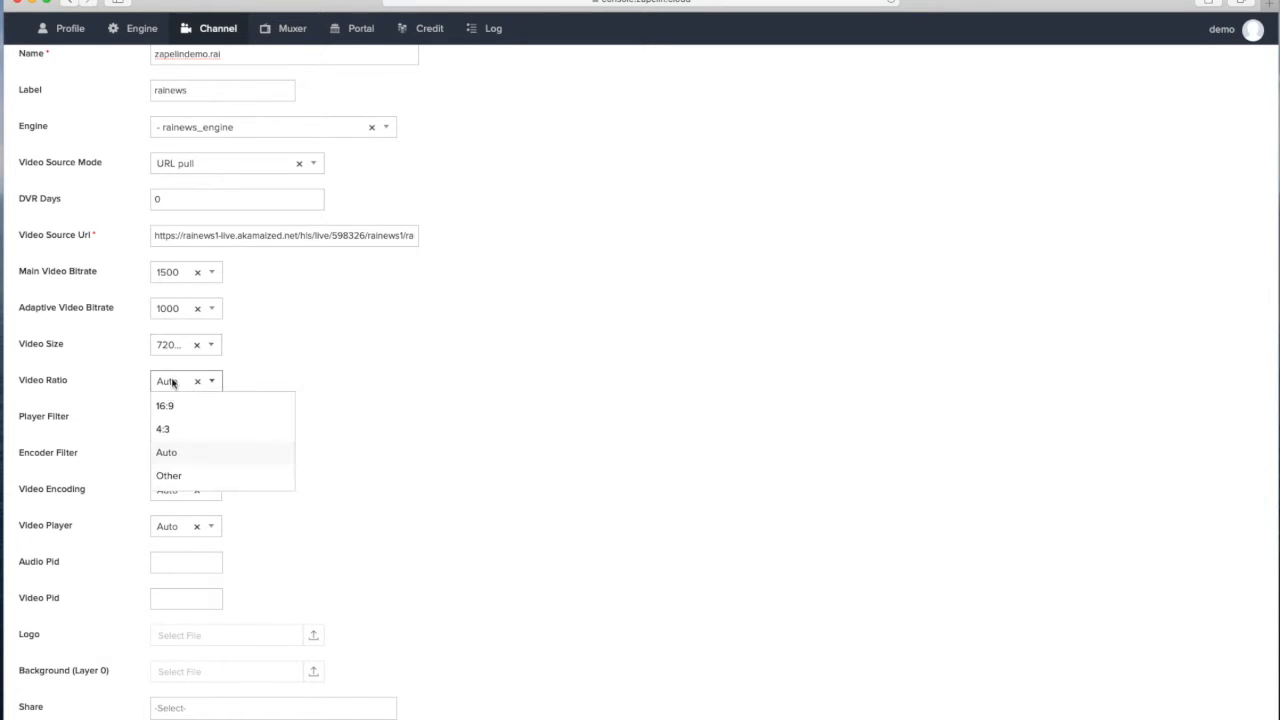
left_click(196, 458)
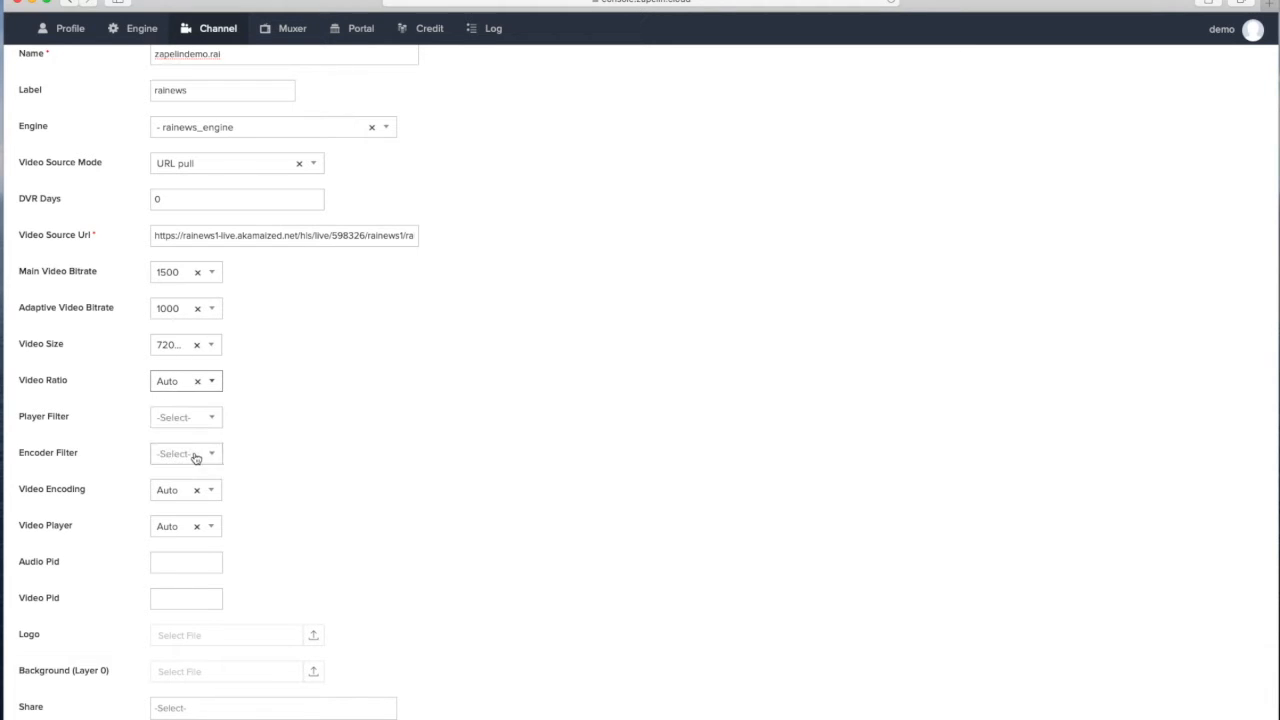
scroll(342, 437, "down", 1)
scroll(342, 437, "down", 3)
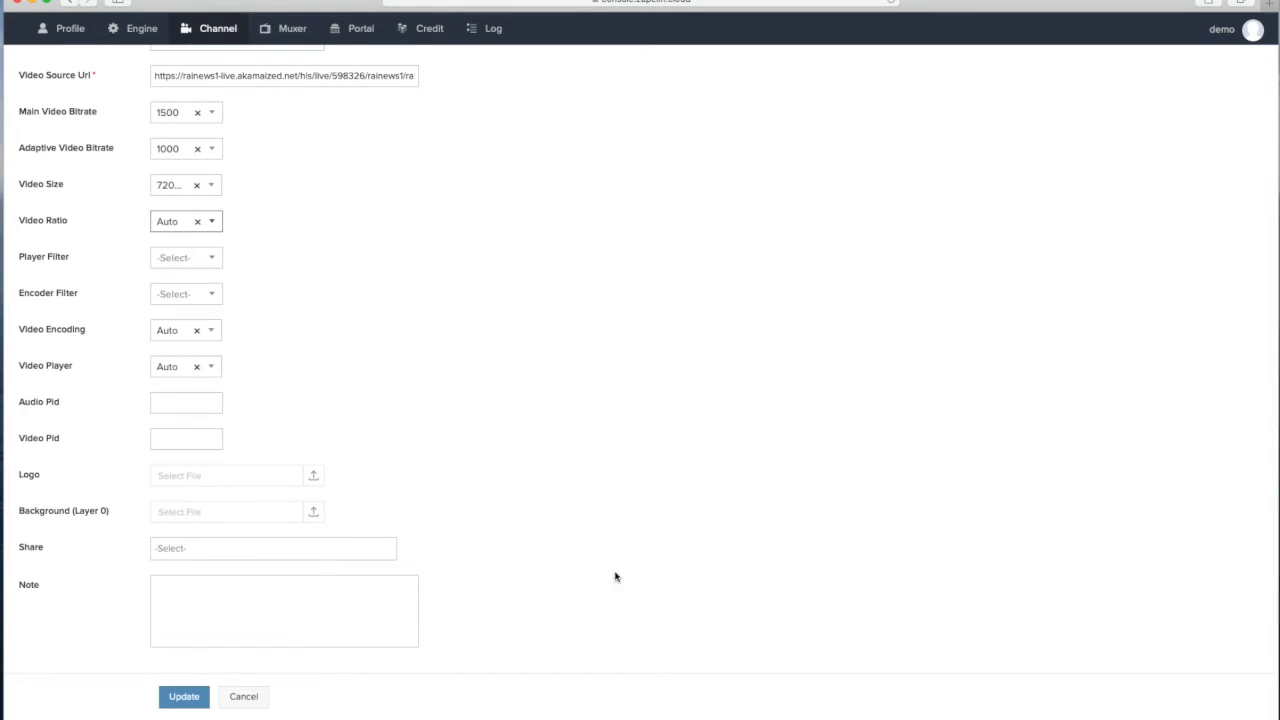
left_click(181, 700)
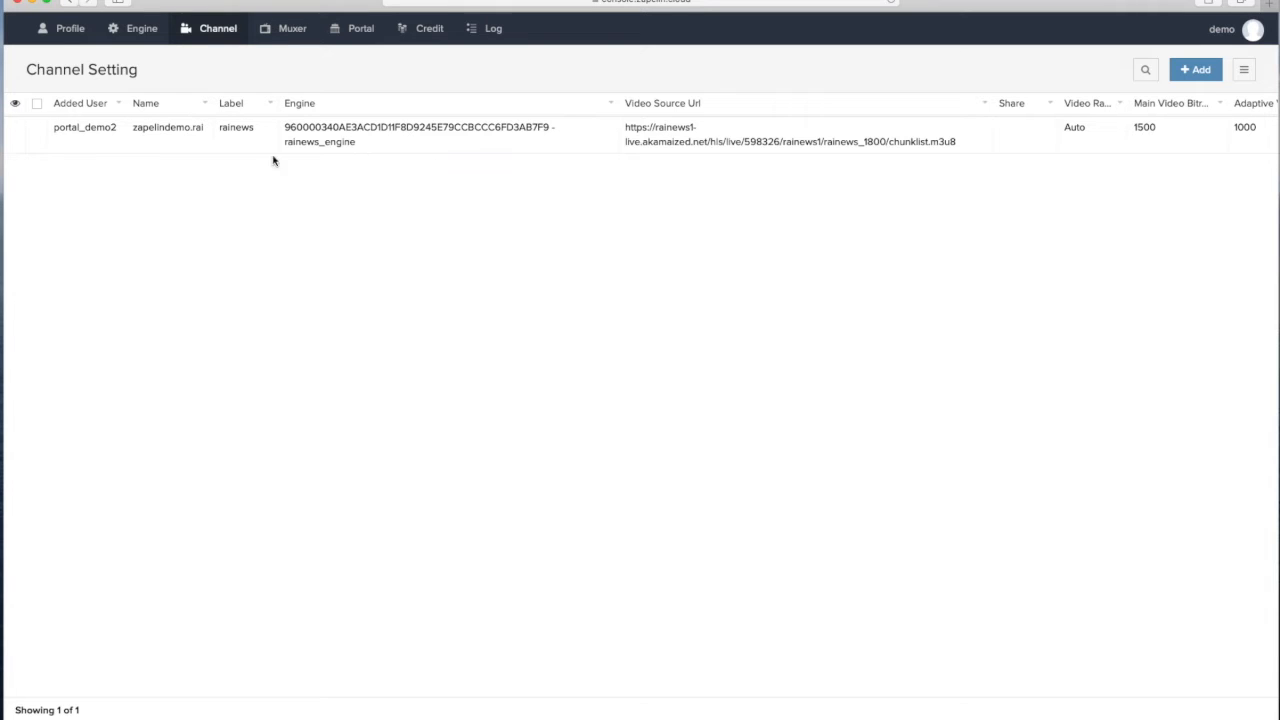
Step: Reopen the zapelindemo.rai channel's edit form, review its filter, logo, background and banner settings, and leave without changes
left_click(433, 141)
left_click(16, 128)
left_click(52, 148)
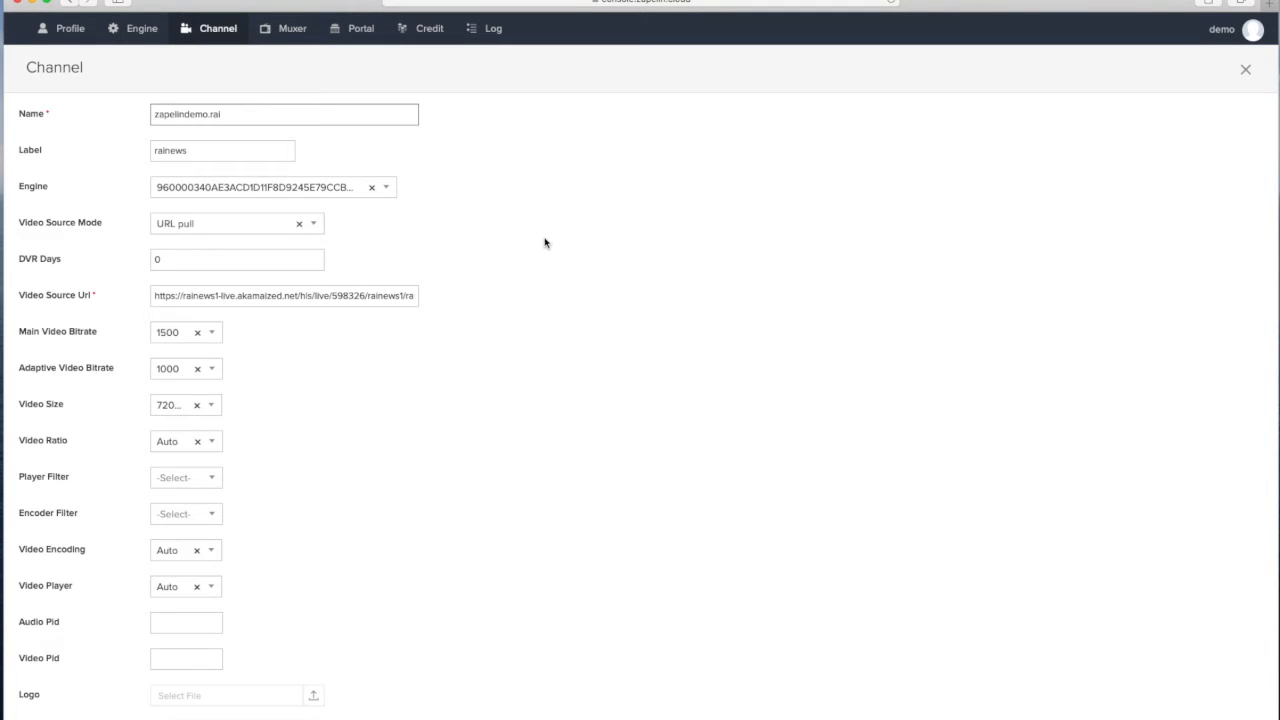
scroll(546, 242, "down", 5)
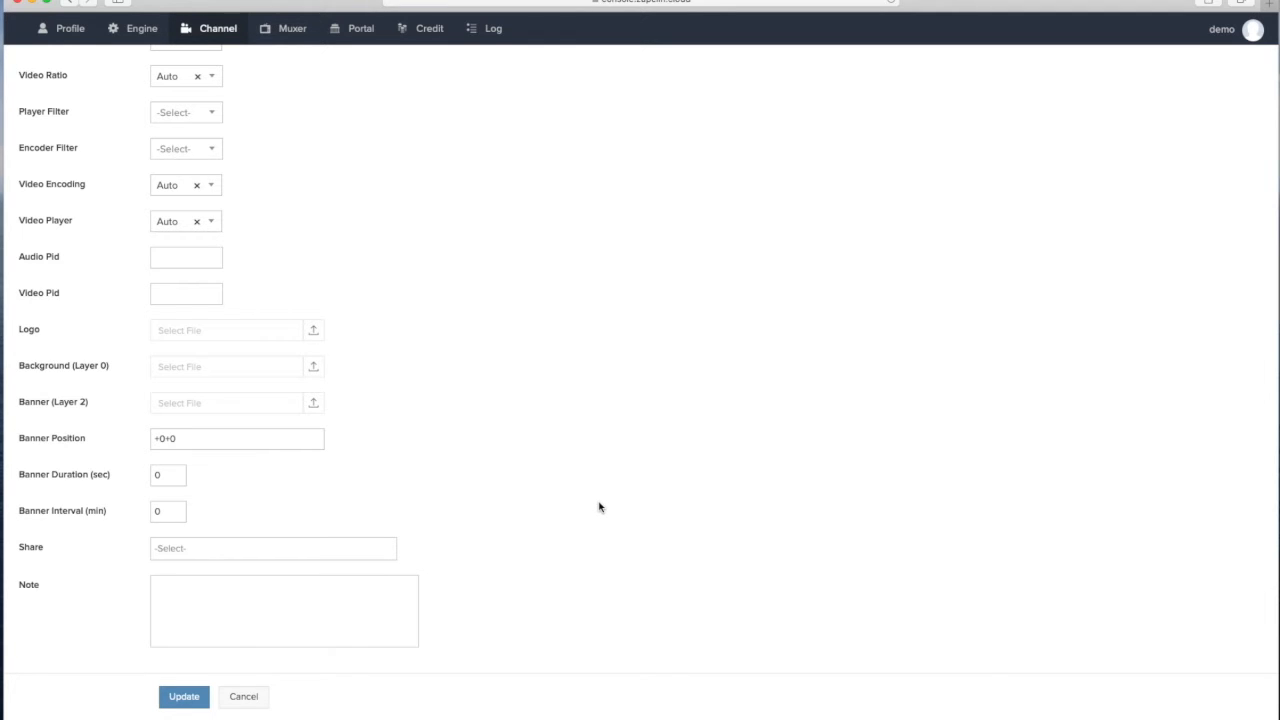
scroll(599, 507, "up", 2)
scroll(599, 507, "up", 1)
scroll(600, 506, "down", 1)
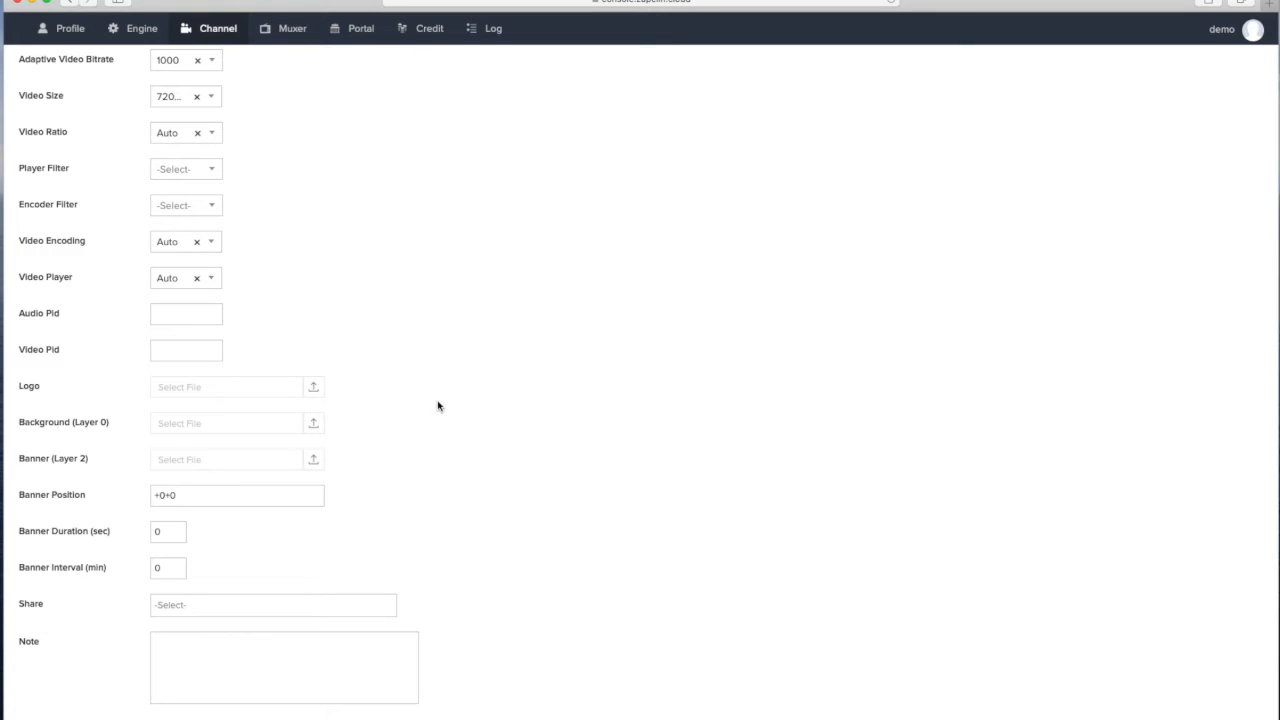
scroll(447, 405, "up", 5)
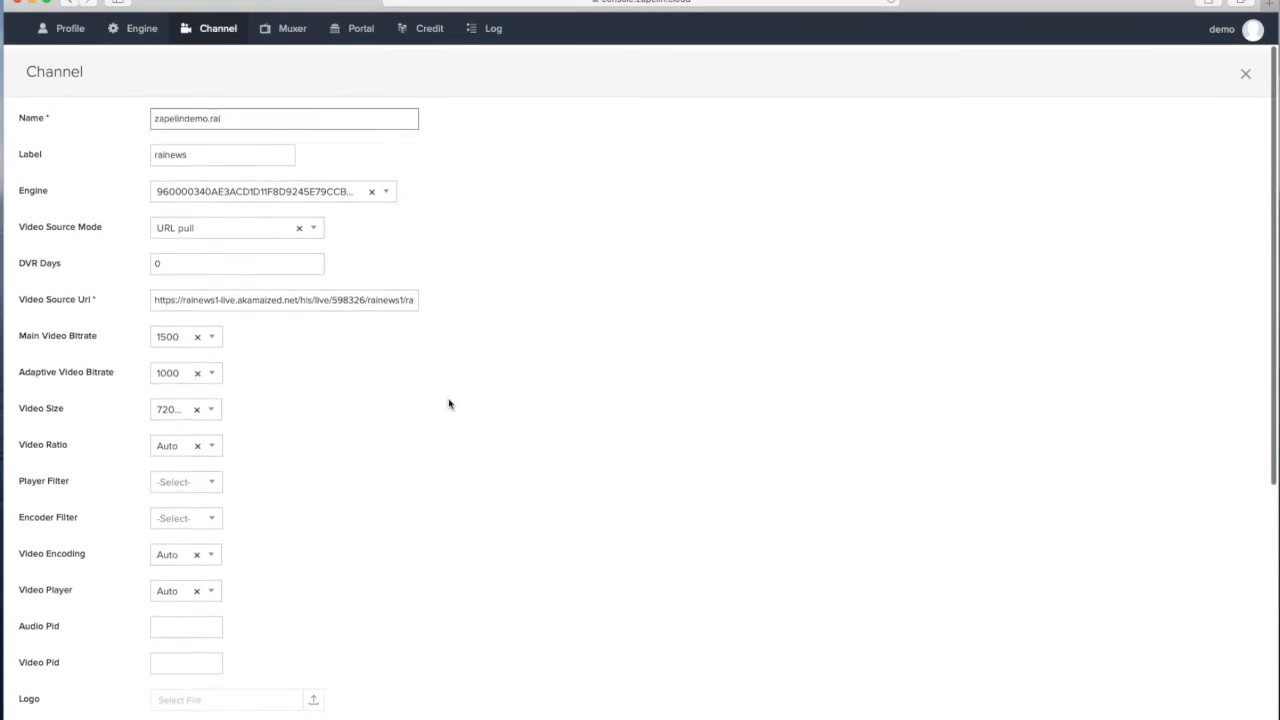
scroll(522, 365, "down", 8)
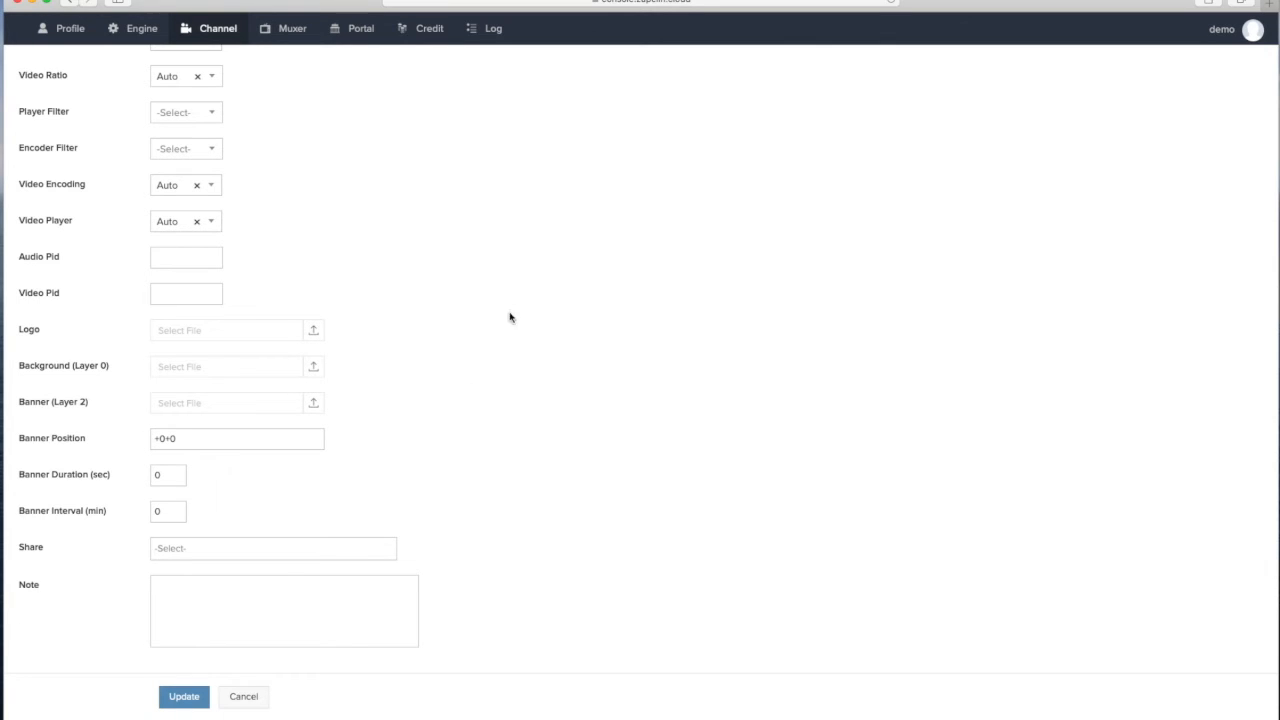
left_click(244, 696)
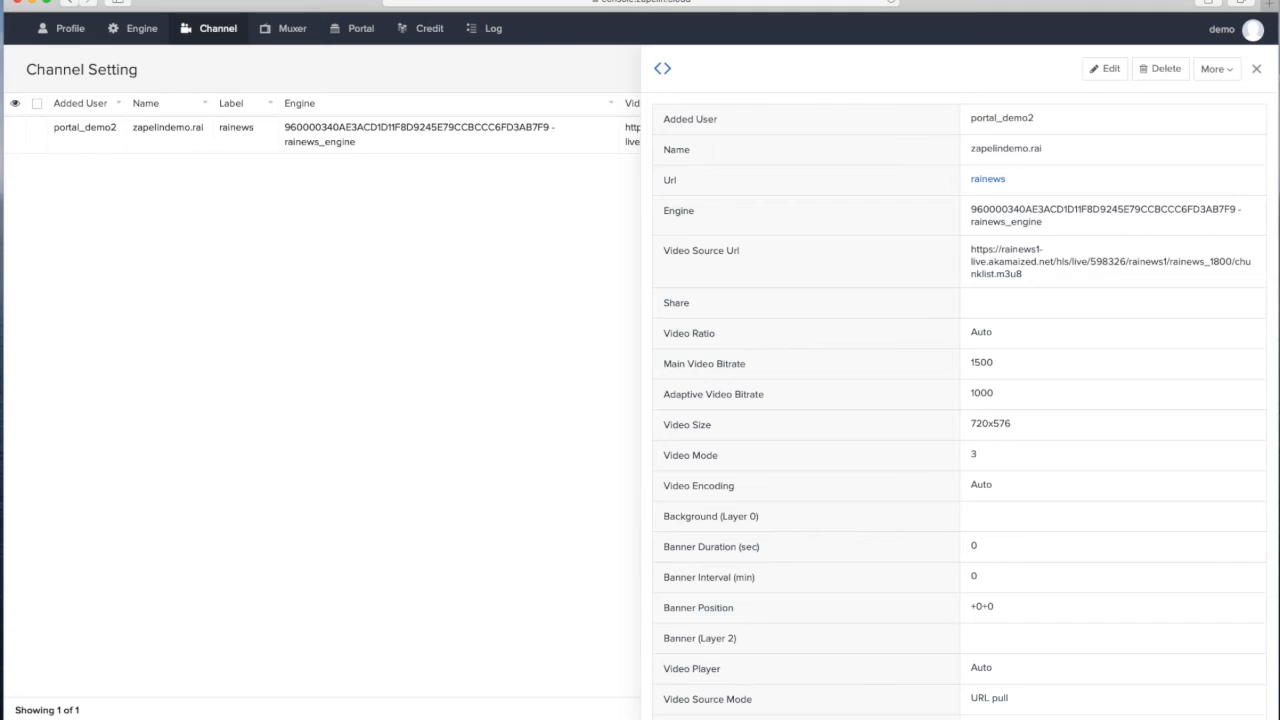
left_click(1257, 68)
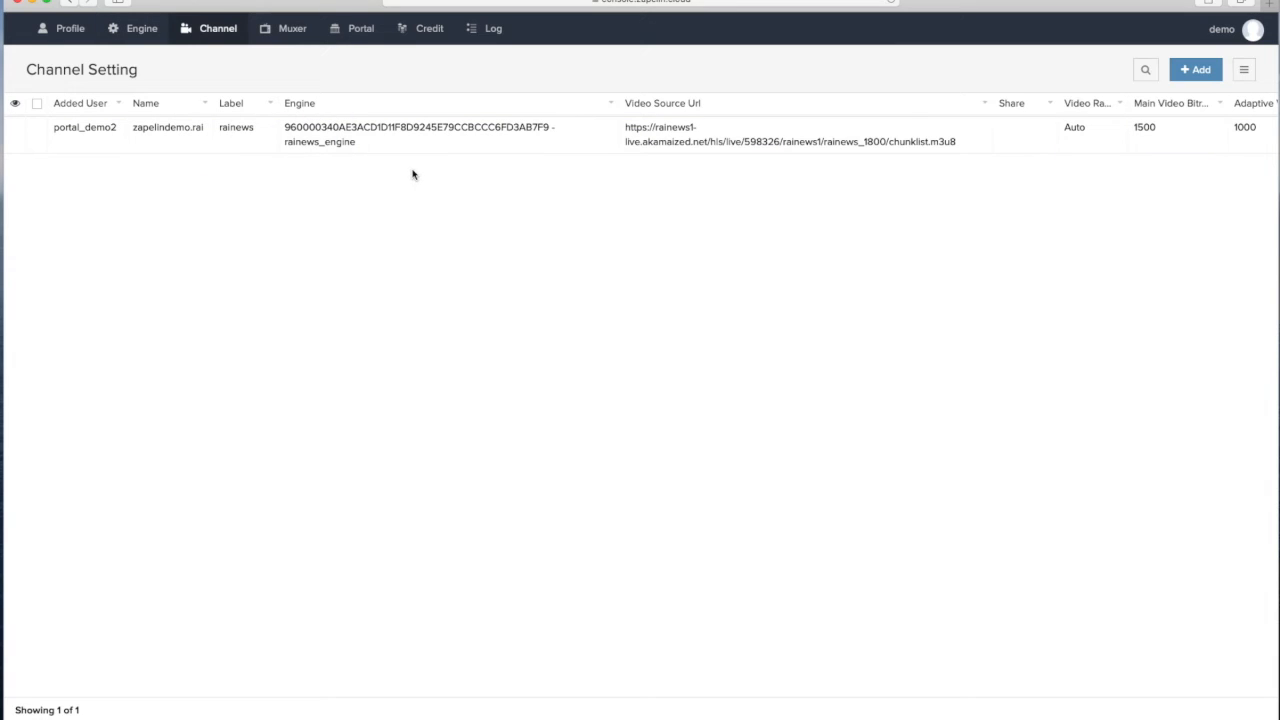
Step: Open the Mux Setting page and start a new muxer record
left_click(488, 138)
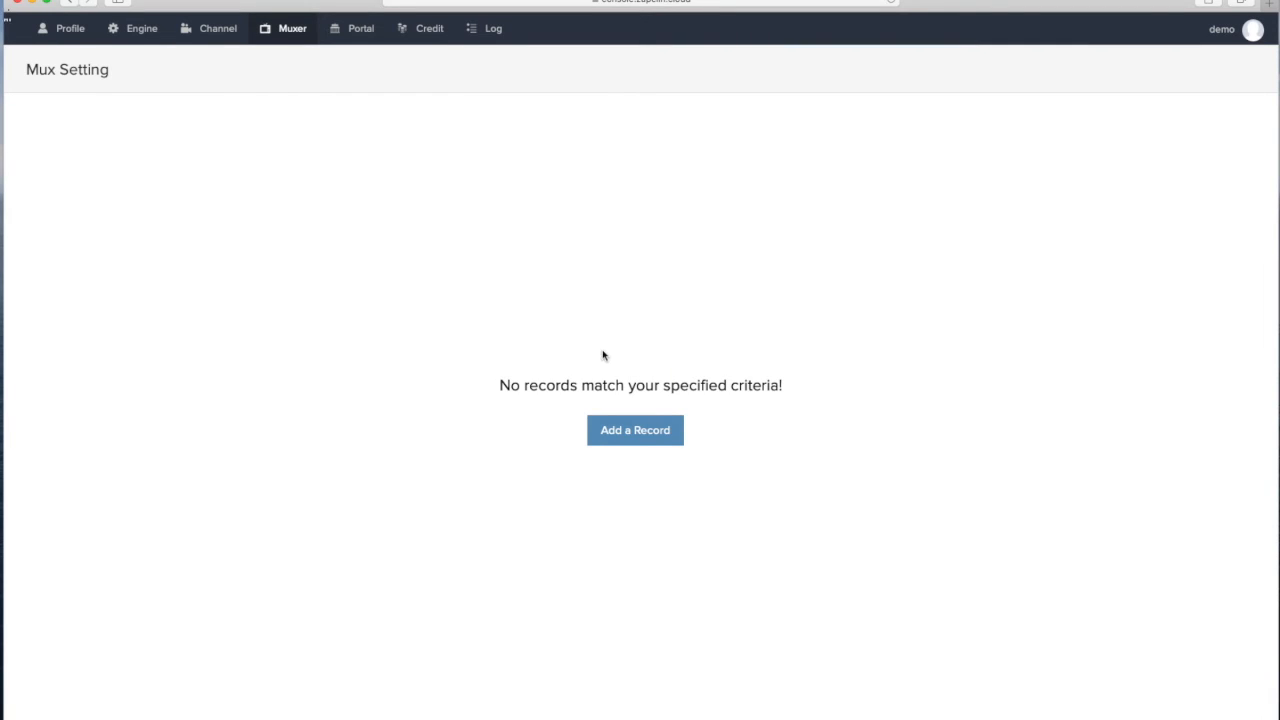
left_click(622, 440)
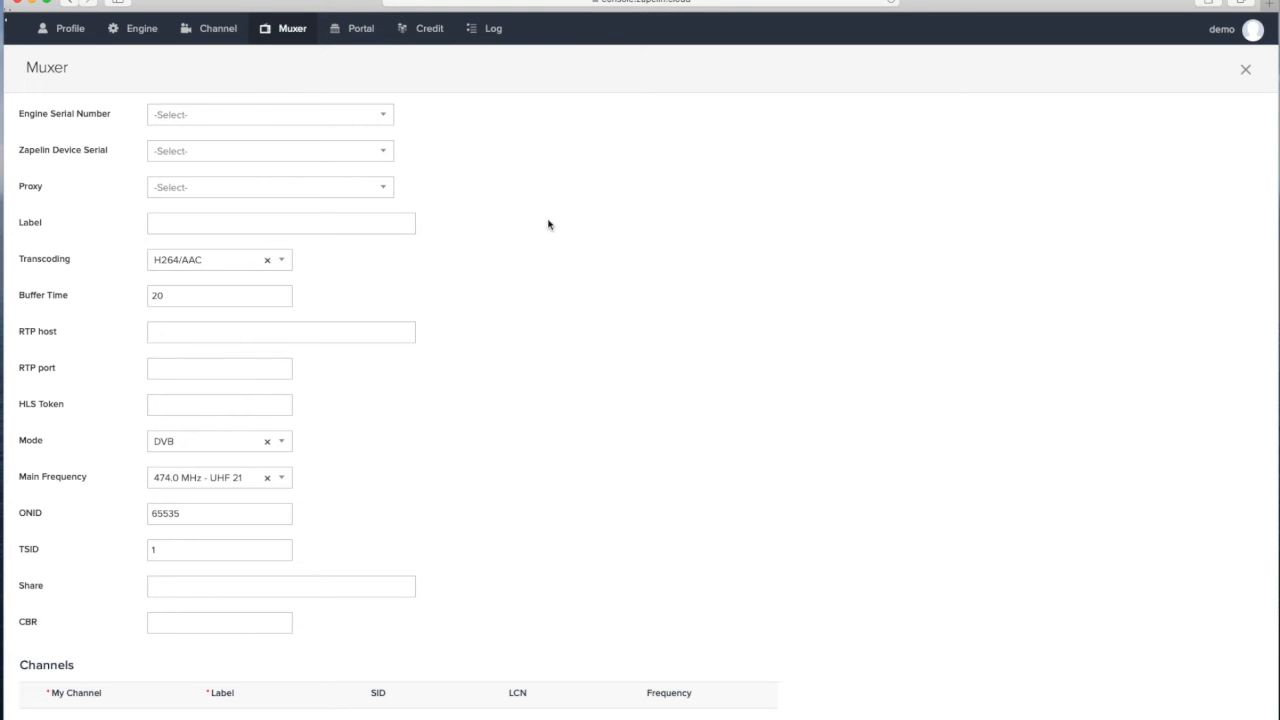
left_click(290, 29)
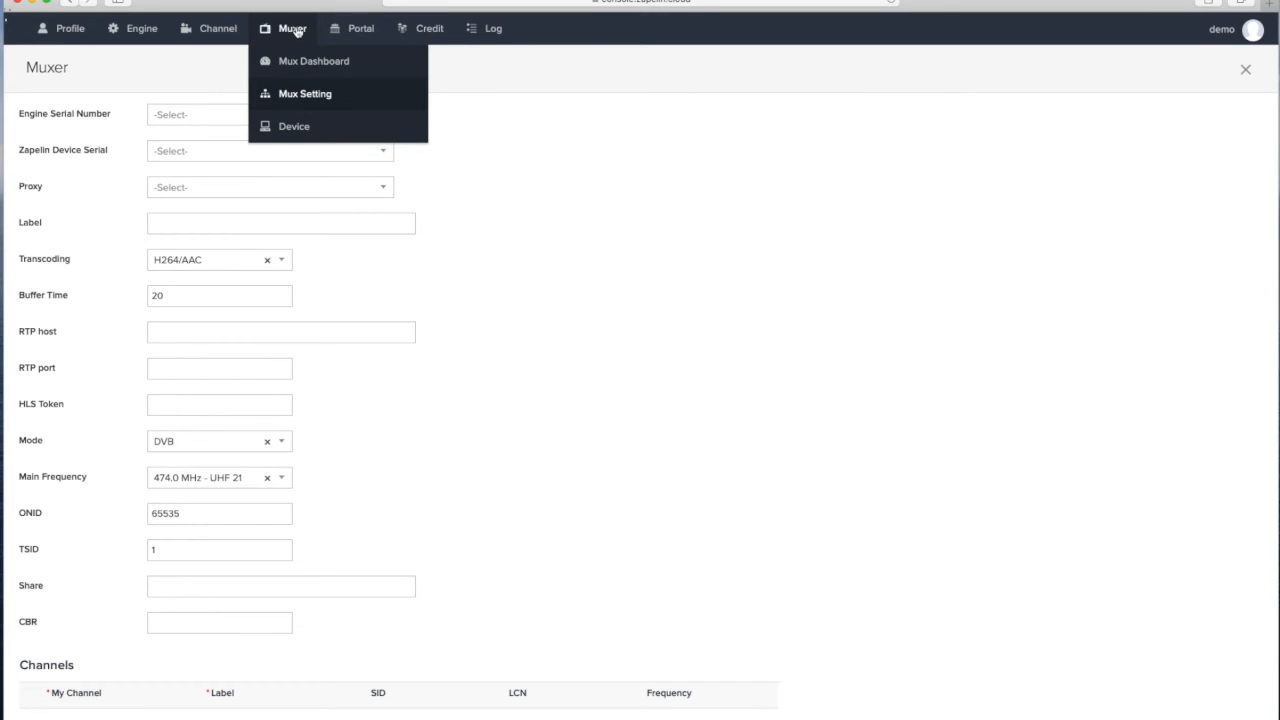
left_click(536, 165)
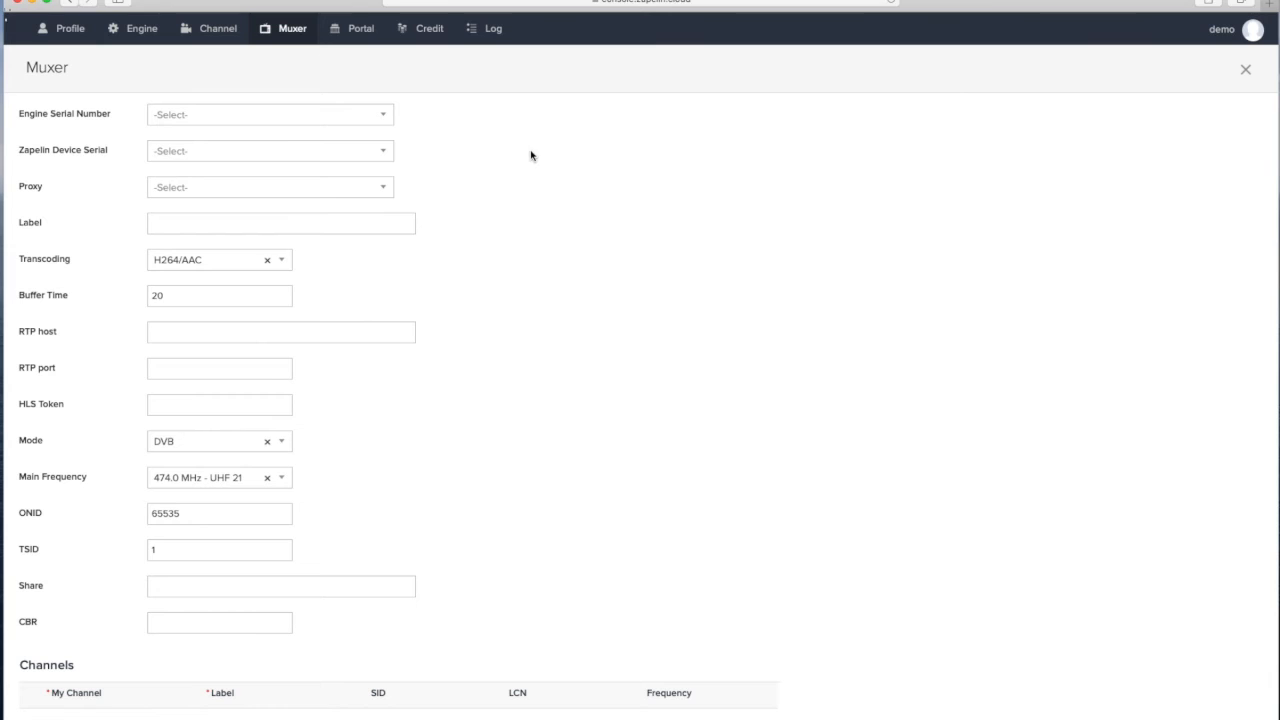
mouse_move(200, 29)
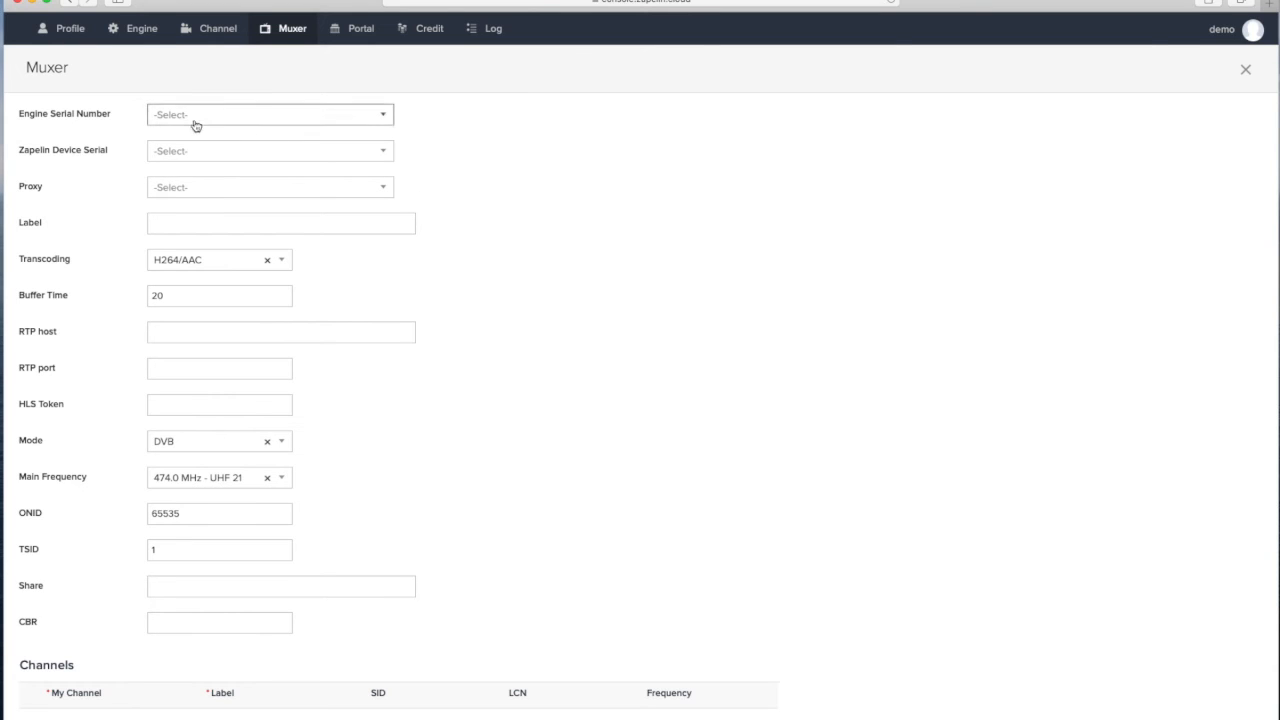
Step: Add zapelindemo.rai as the first entry in the new muxer's channel list
scroll(488, 343, "down", 3)
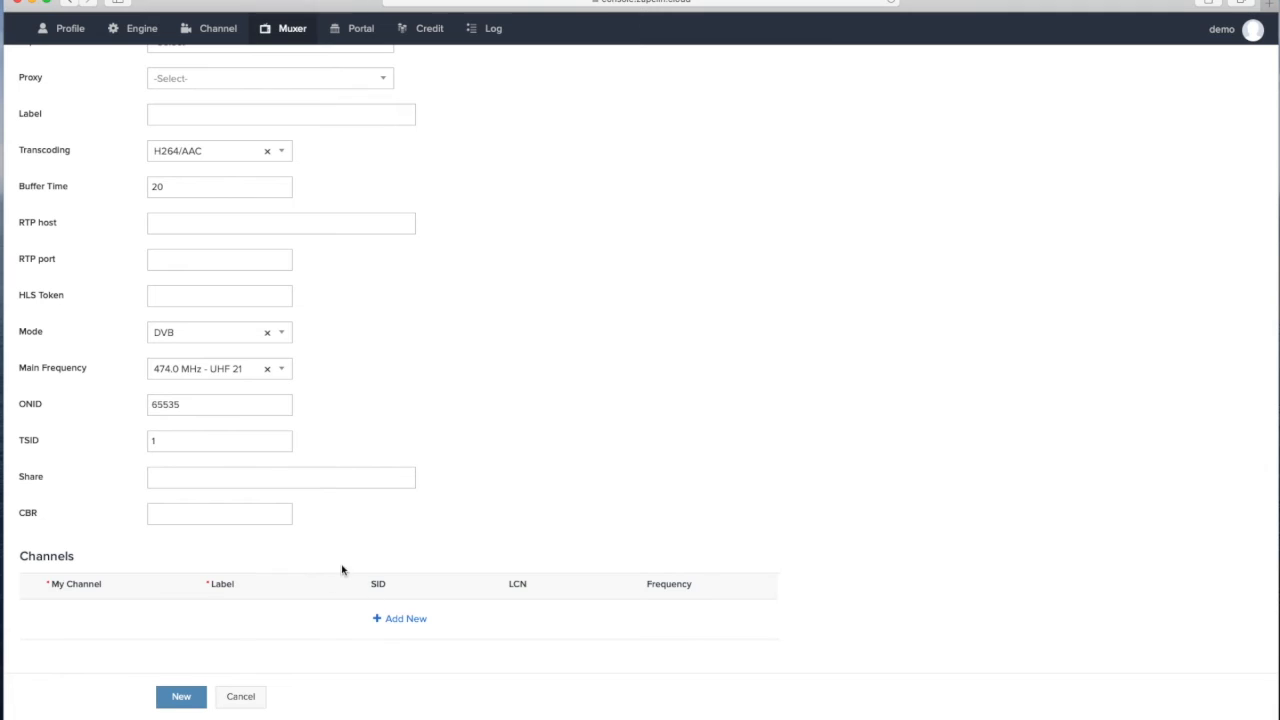
left_click(393, 619)
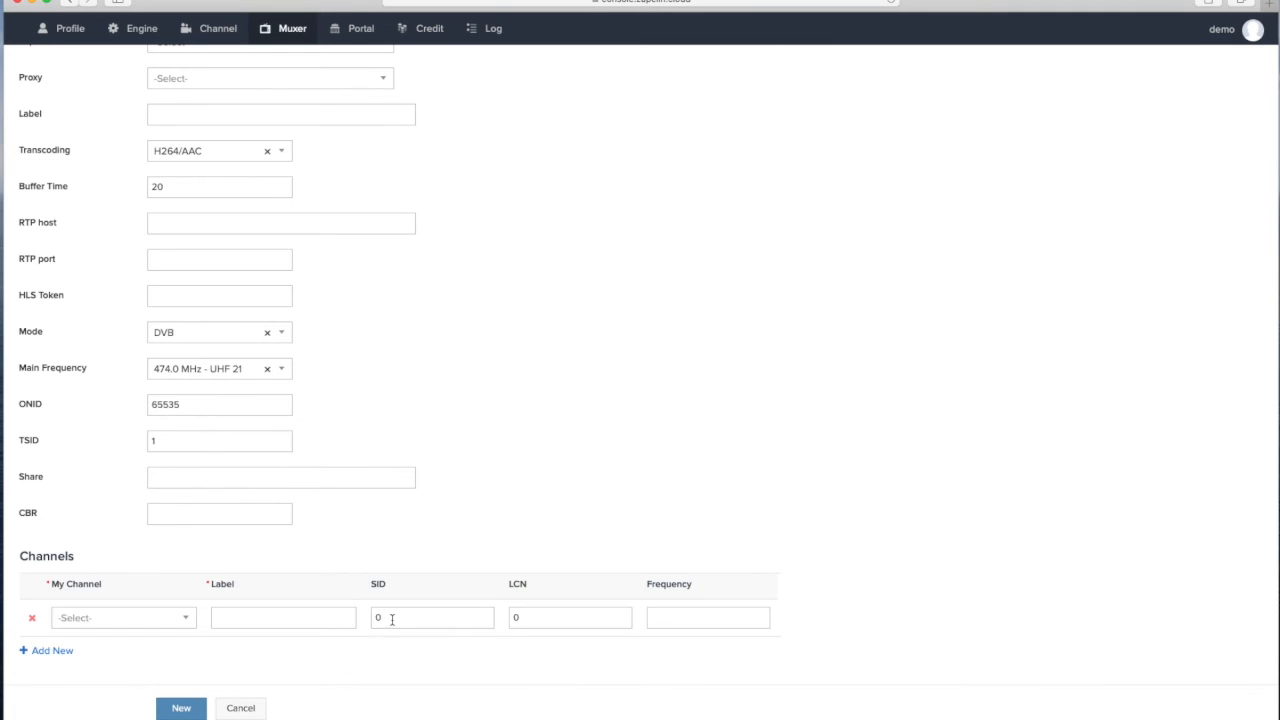
left_click(187, 622)
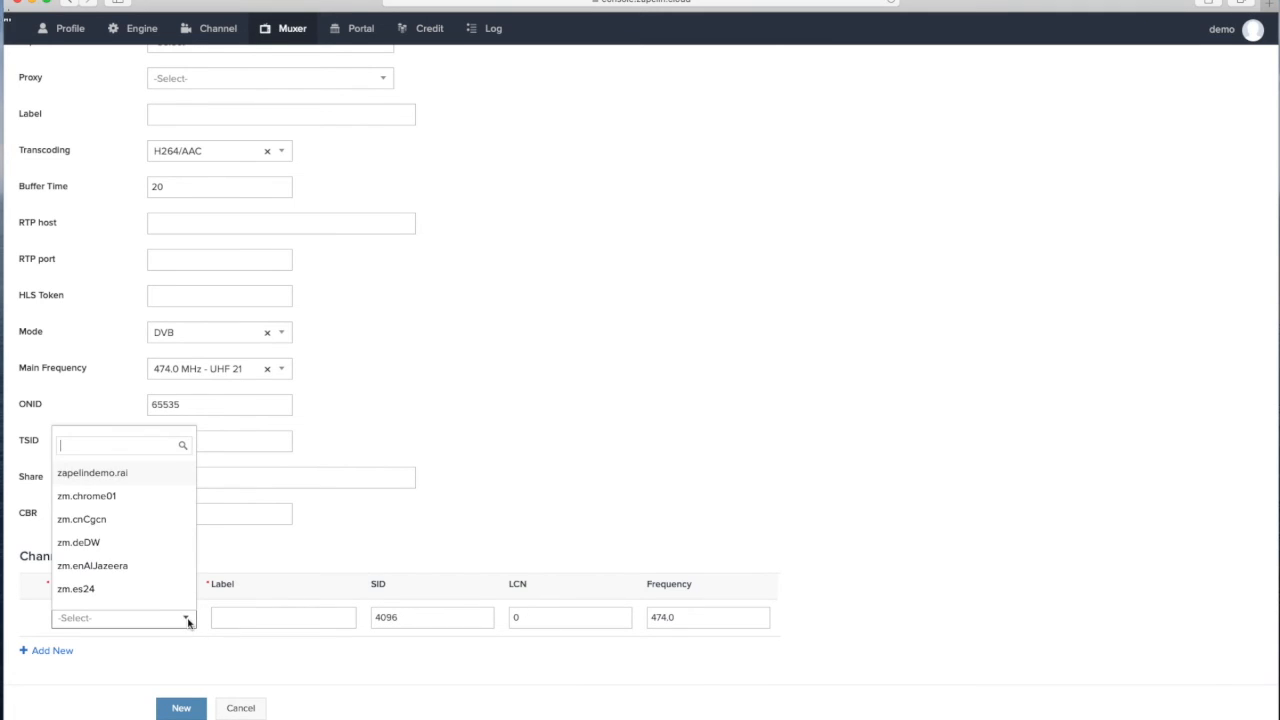
scroll(140, 531, "down", 1)
scroll(97, 486, "up", 1)
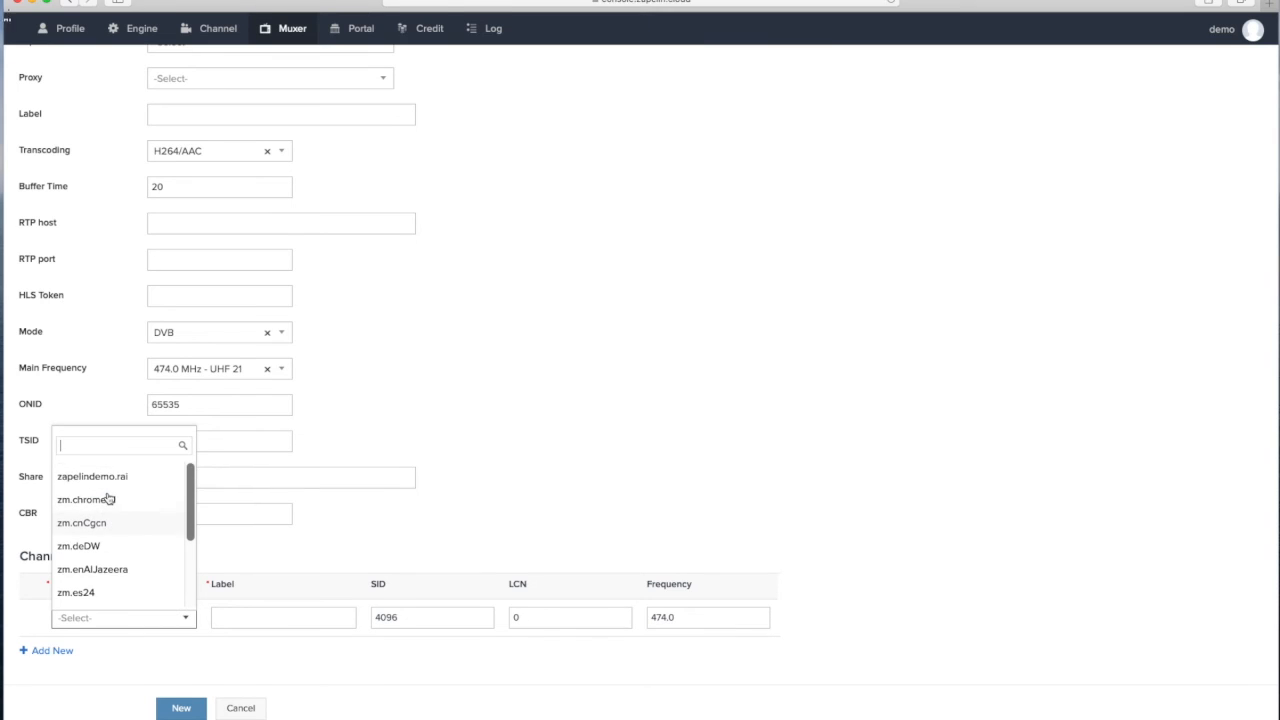
left_click(86, 472)
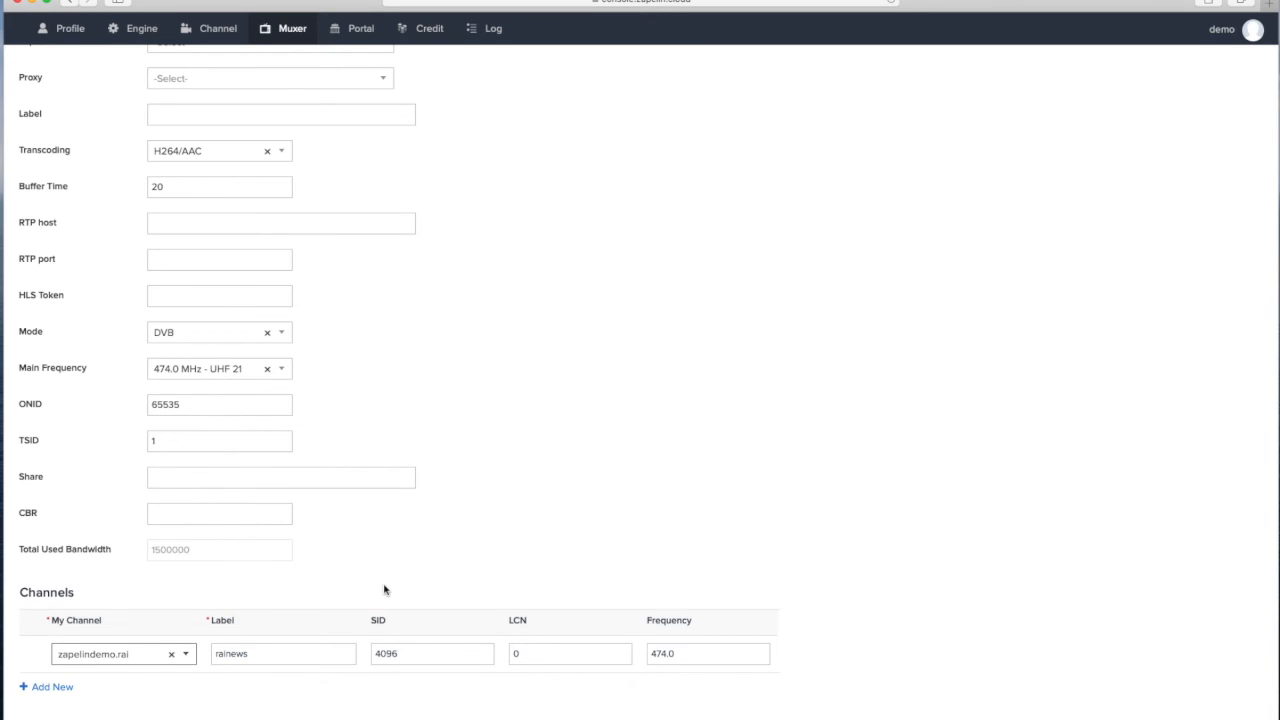
Step: Add zm.enAlJazeera as the second entry in the muxer's channel list
scroll(386, 591, "down", 2)
left_click(61, 640)
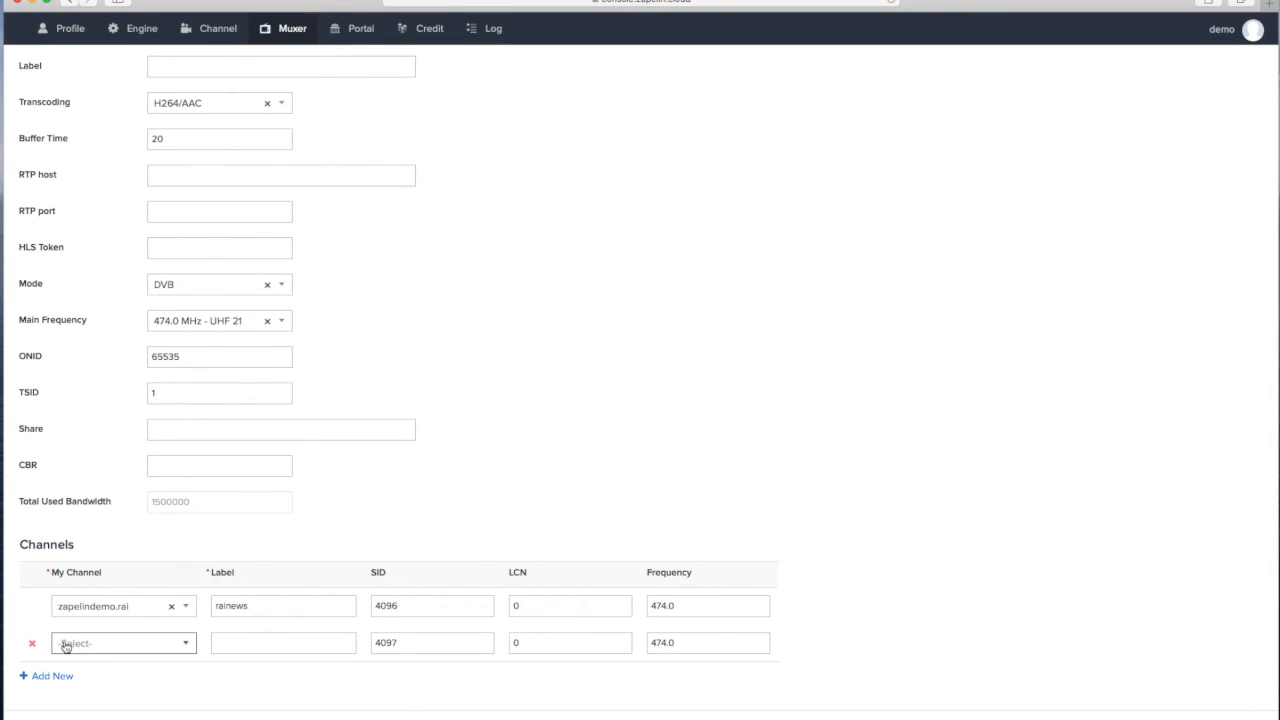
left_click(186, 647)
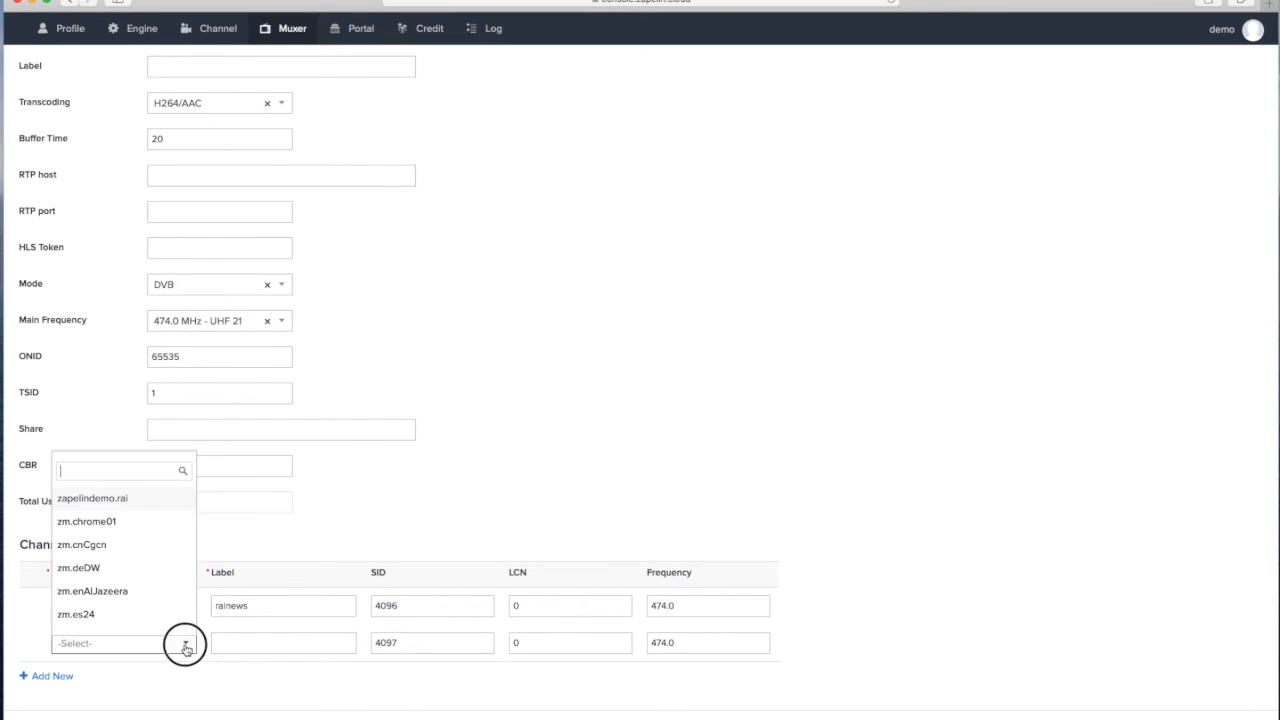
scroll(103, 620, "down", 1)
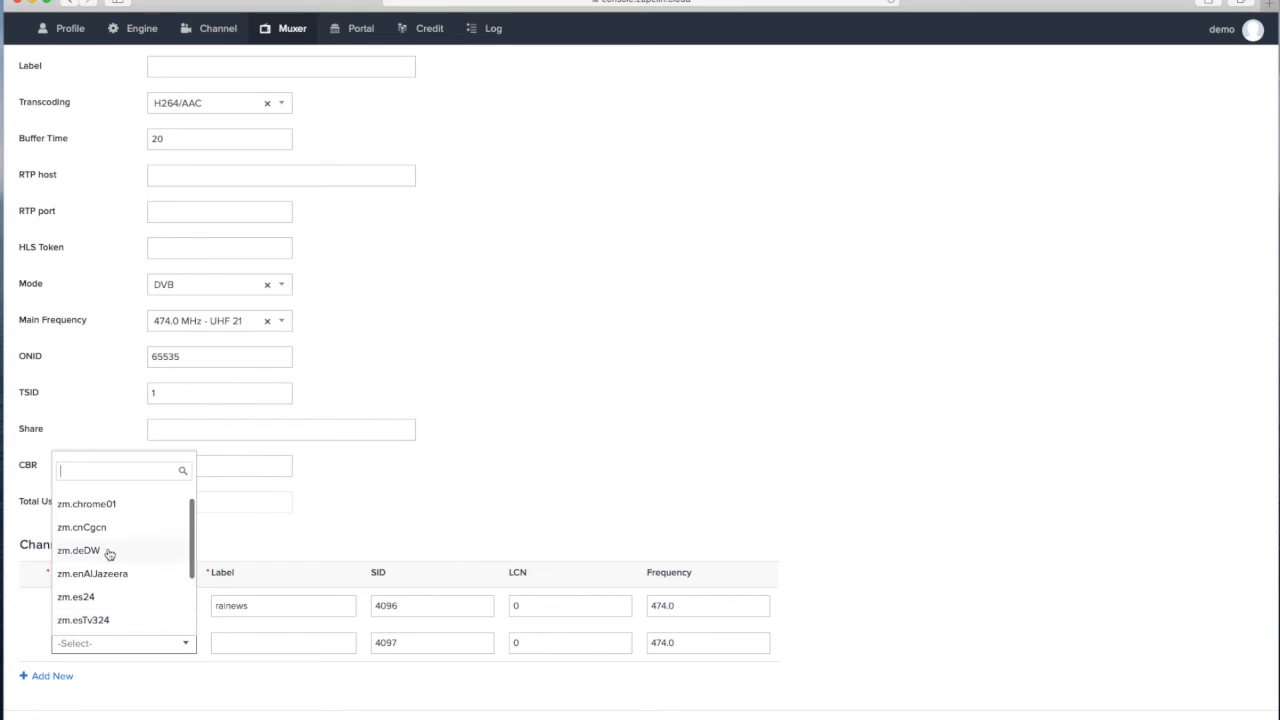
left_click(111, 578)
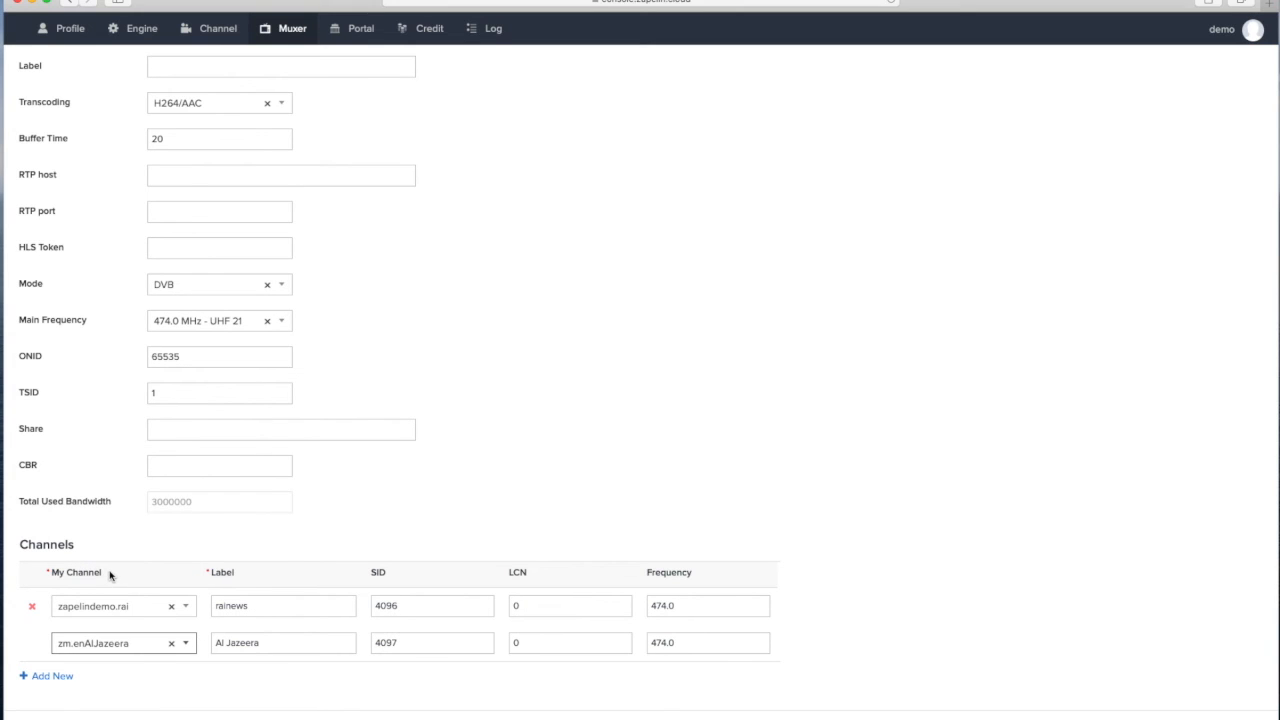
Step: Add zm.deDW as the third entry in the muxer's channel list
left_click(57, 677)
scroll(82, 672, "down", 2)
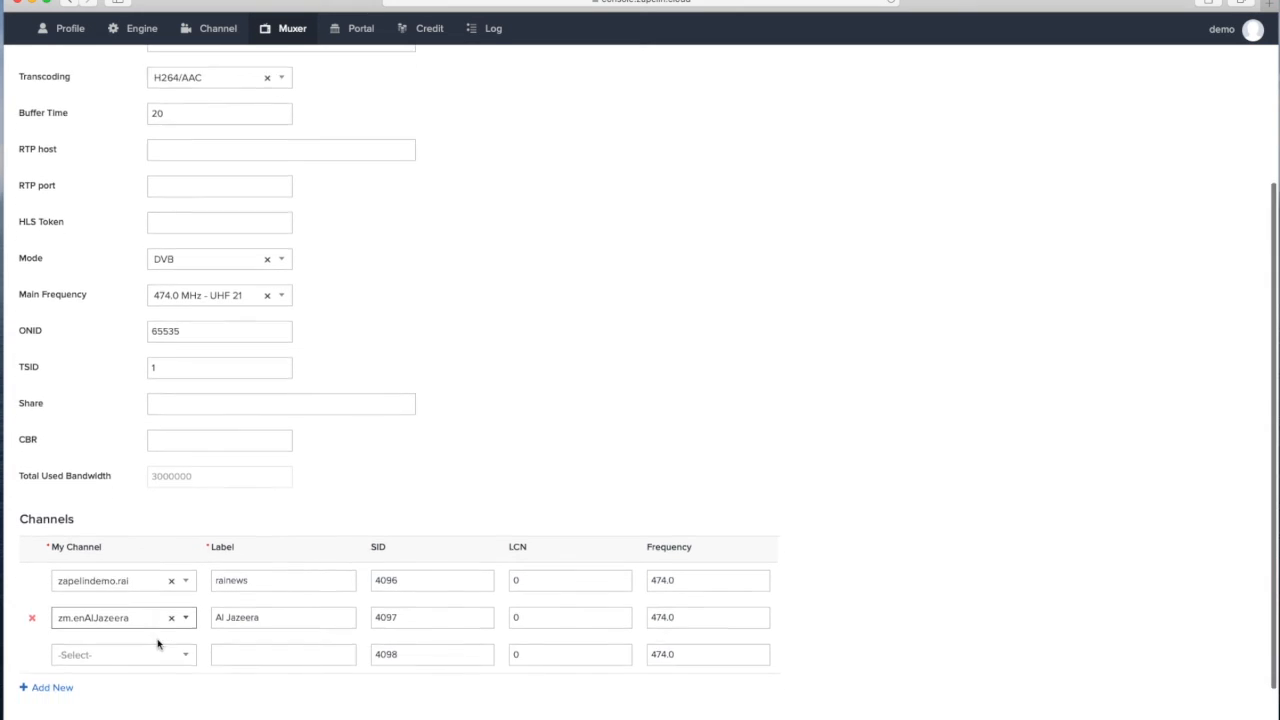
left_click(187, 606)
scroll(114, 590, "down", 1)
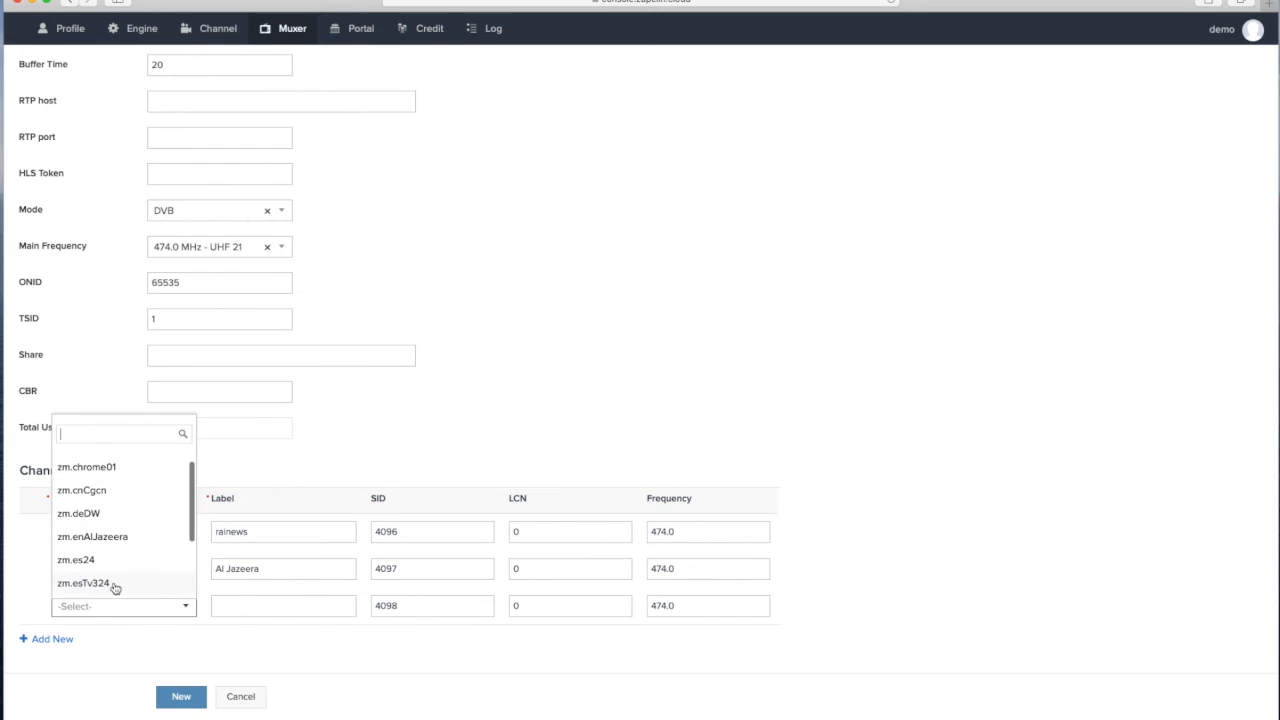
left_click(87, 514)
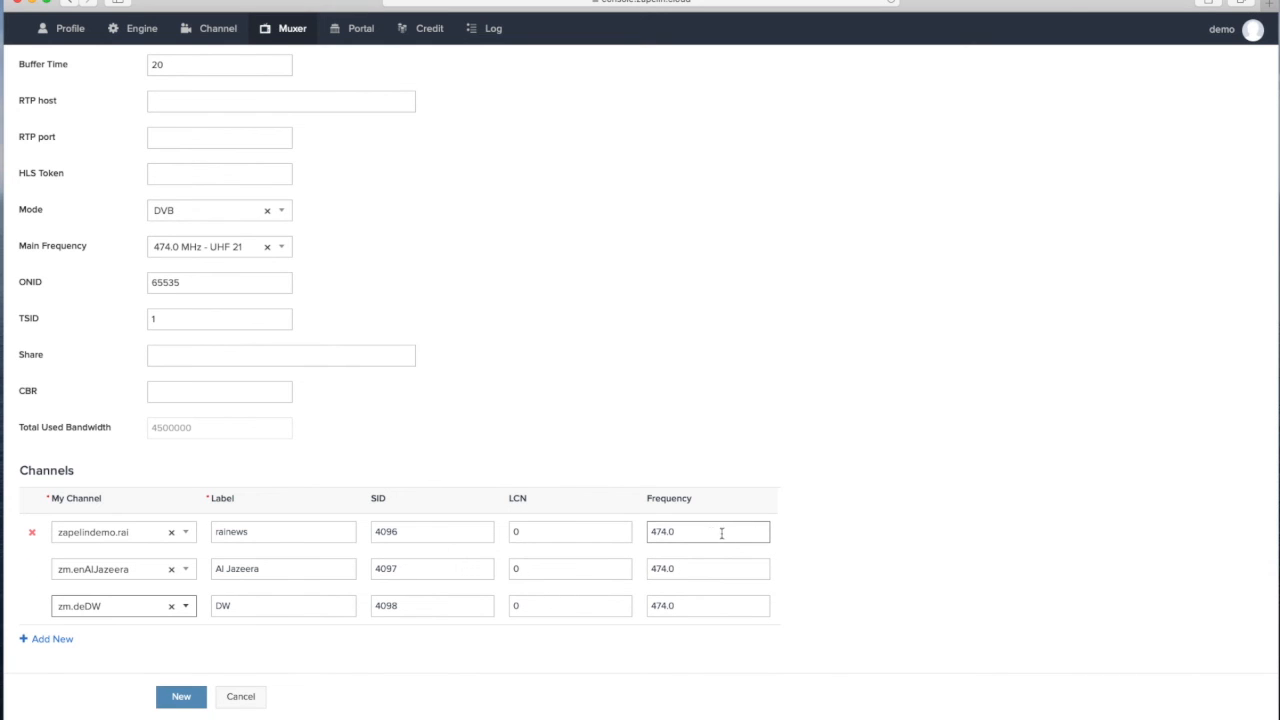
Step: Review the new muxer's engine, label, transcoding and frequency settings together with its channel list
scroll(849, 577, "up", 5)
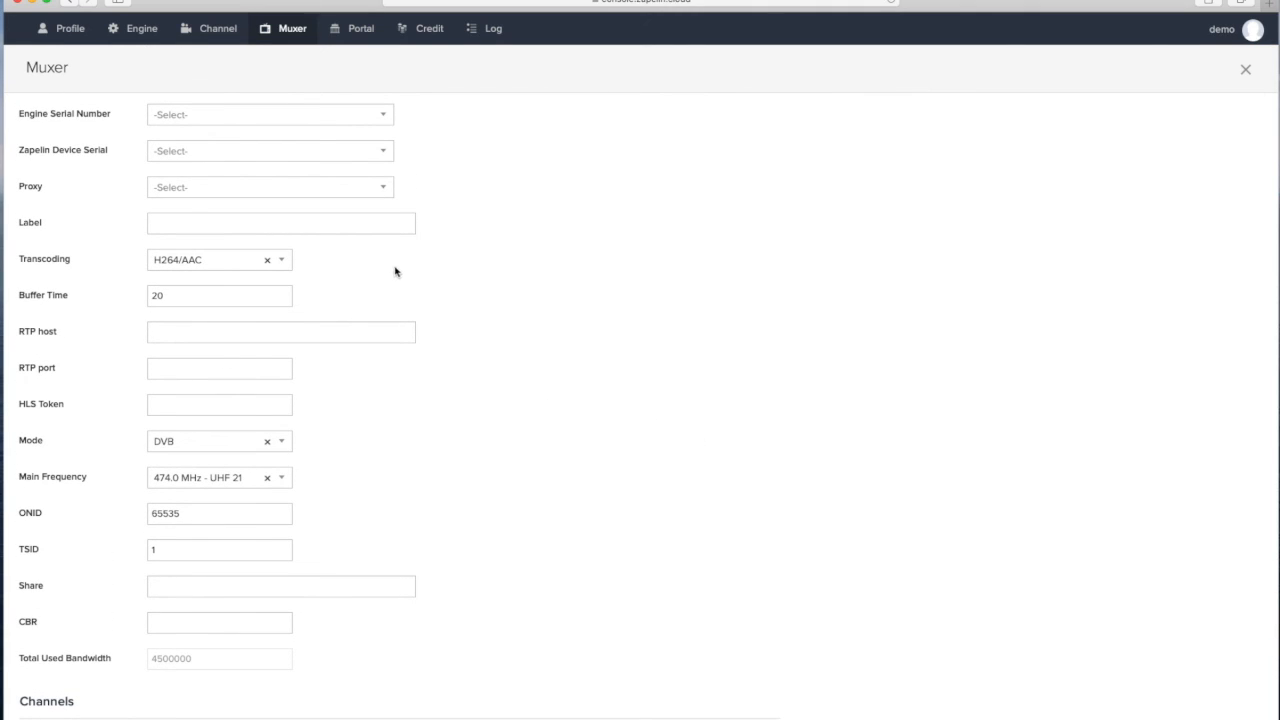
left_click(333, 224)
scroll(555, 238, "down", 5)
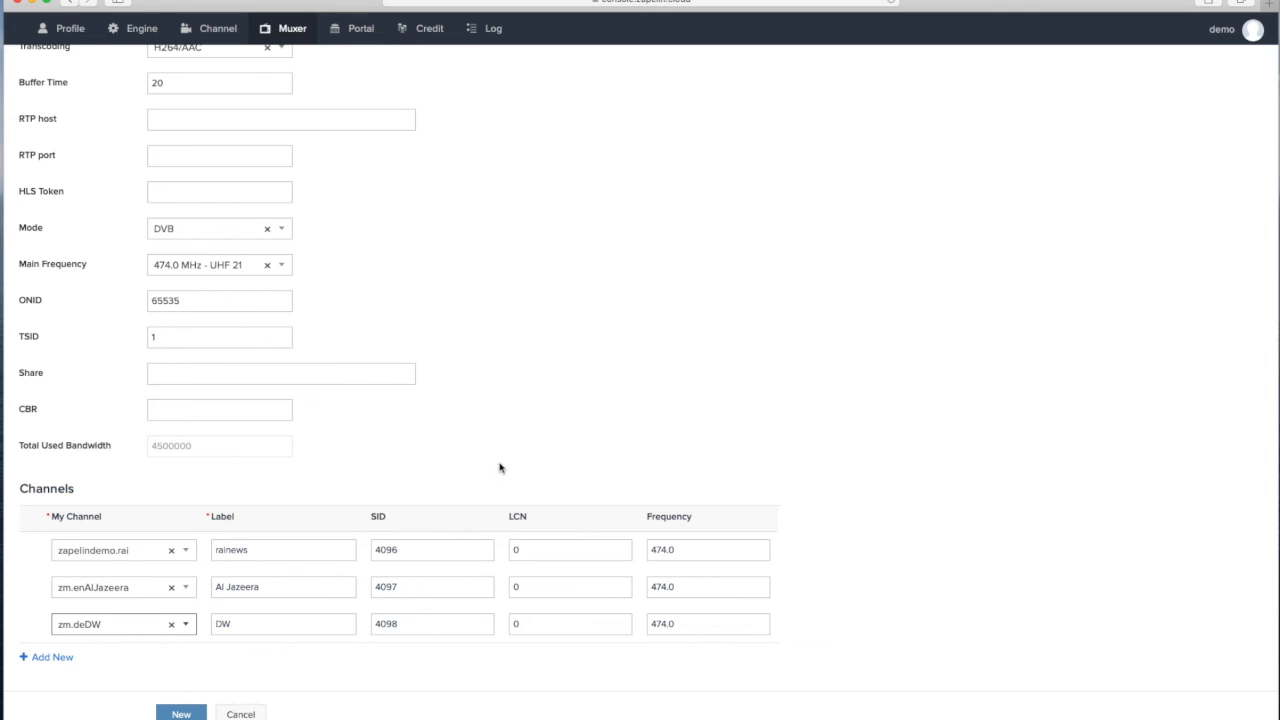
scroll(557, 424, "down", 1)
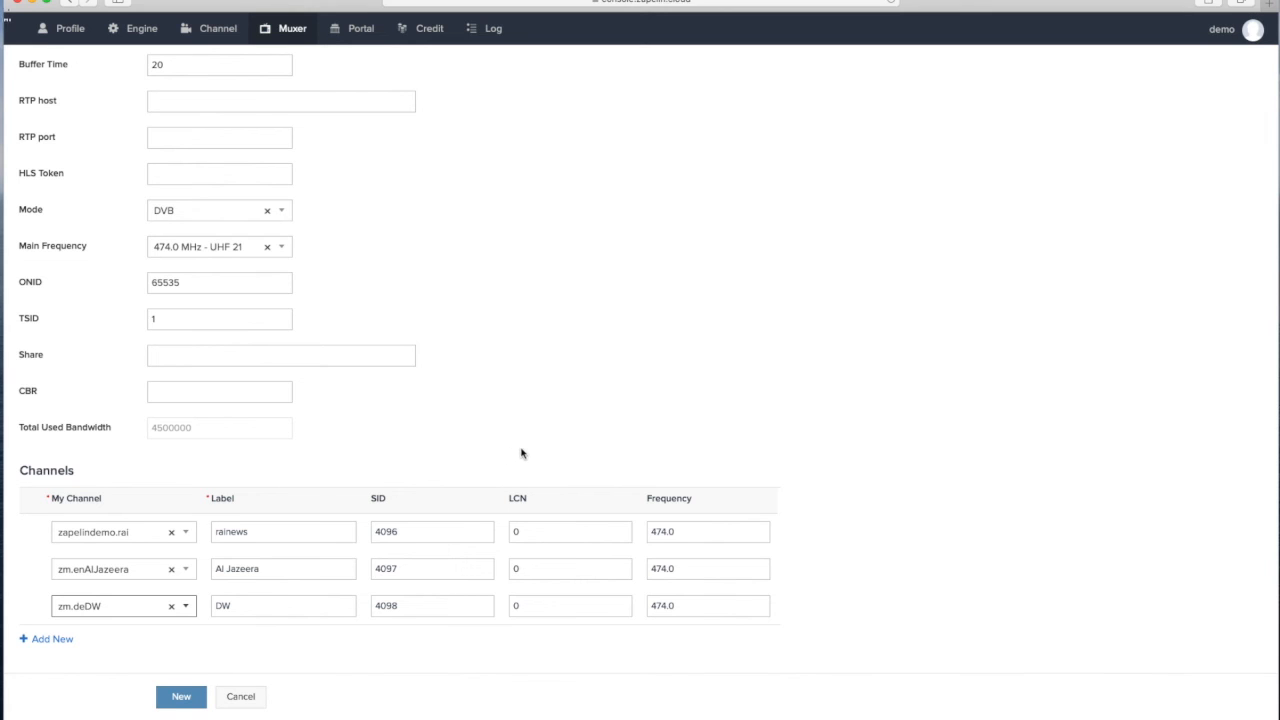
scroll(776, 438, "up", 3)
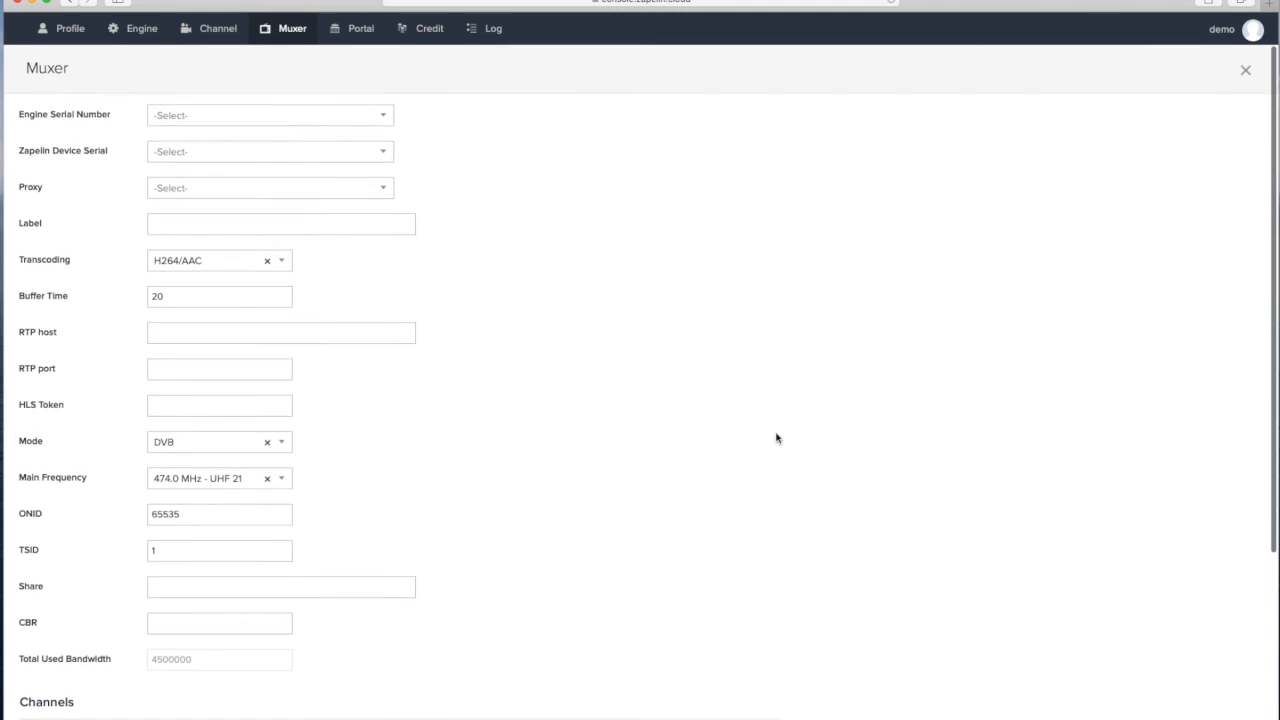